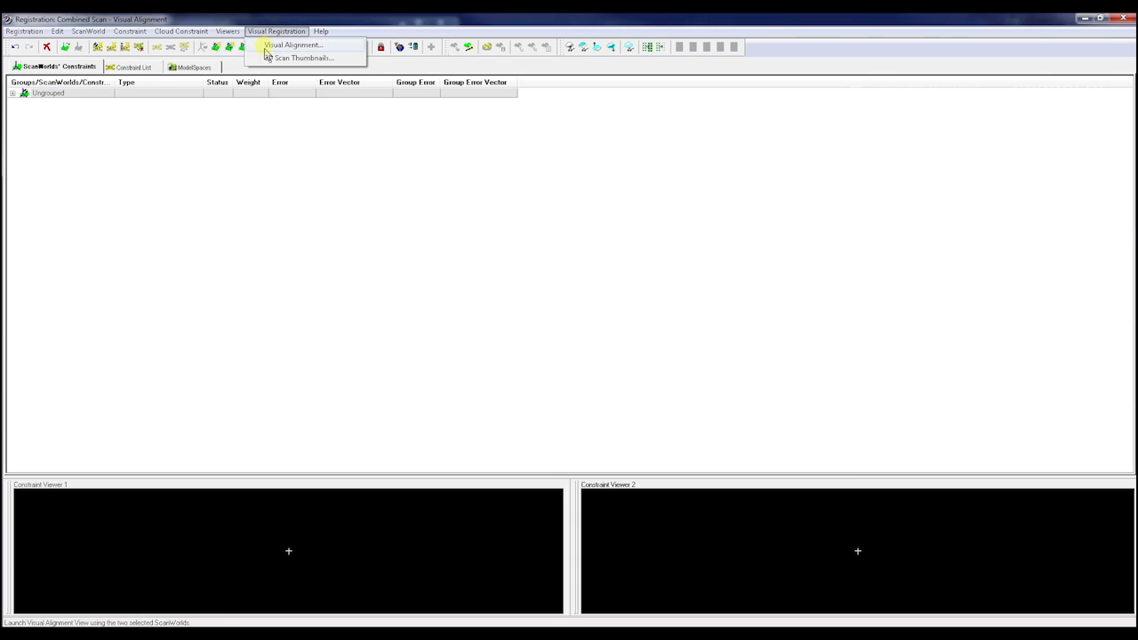
# Step: Launch Visual Alignment for the Station-001 and Station-003 ScanWorlds and enlarge its window
pyautogui.click(263, 45)
pyautogui.click(585, 347)
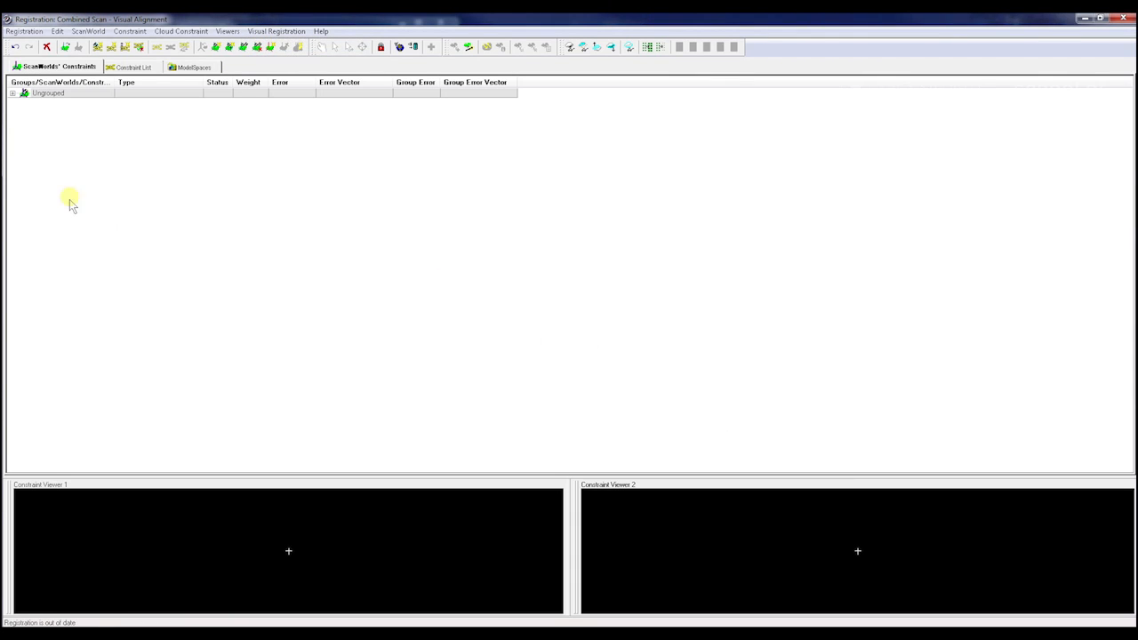
pyautogui.click(15, 94)
pyautogui.click(13, 95)
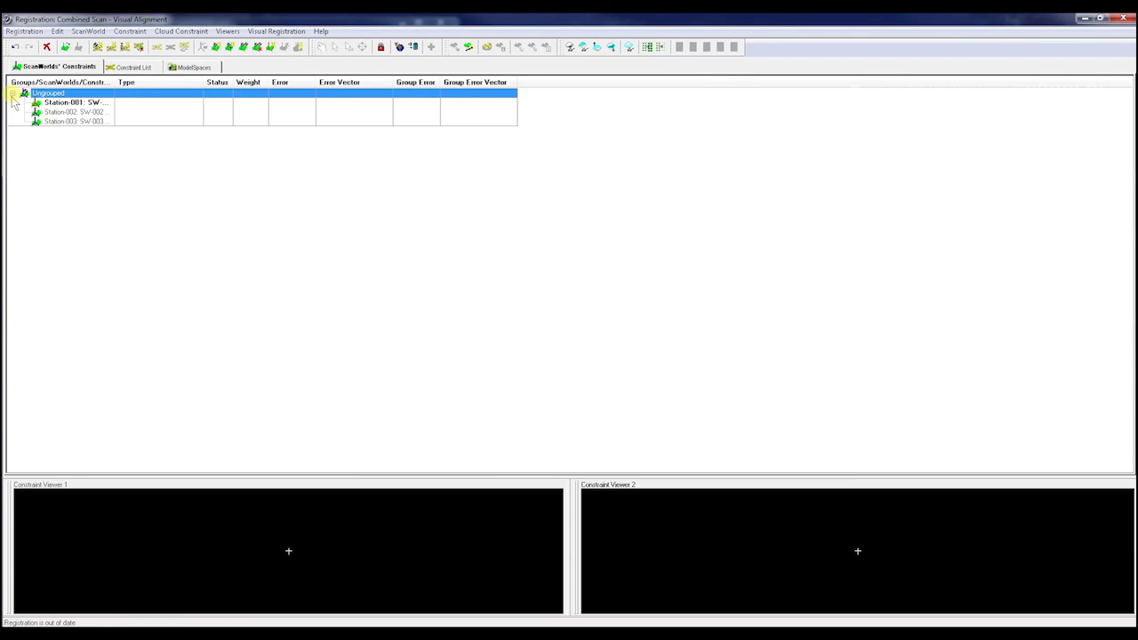
pyautogui.click(56, 103)
pyautogui.keyDown('ctrl'); pyautogui.click(66, 113); pyautogui.keyUp('ctrl')
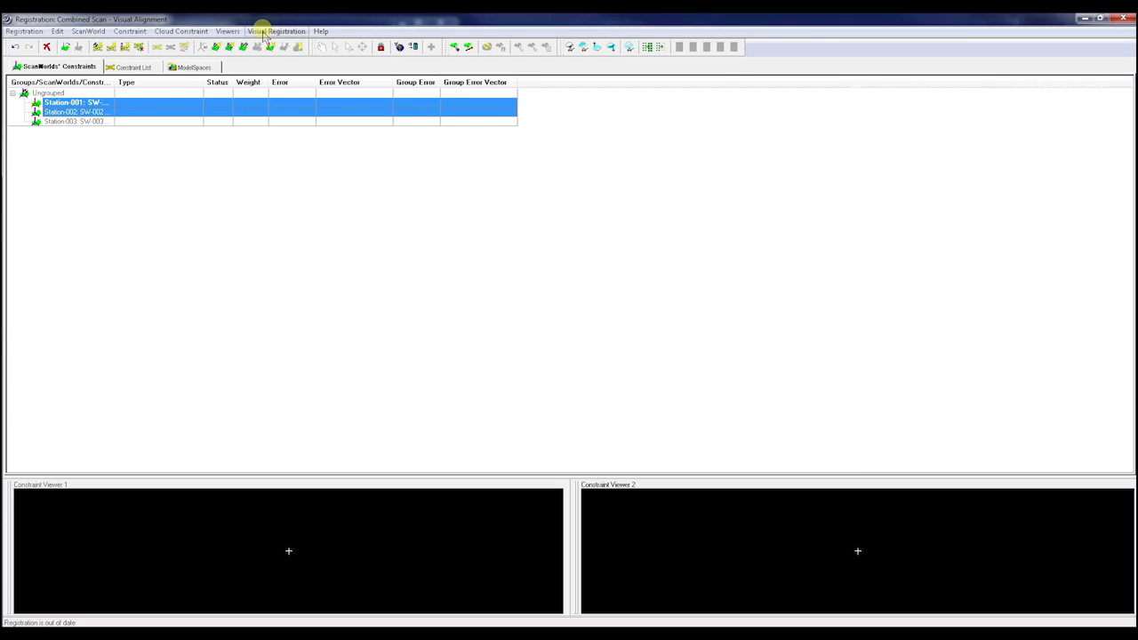
pyautogui.click(91, 121)
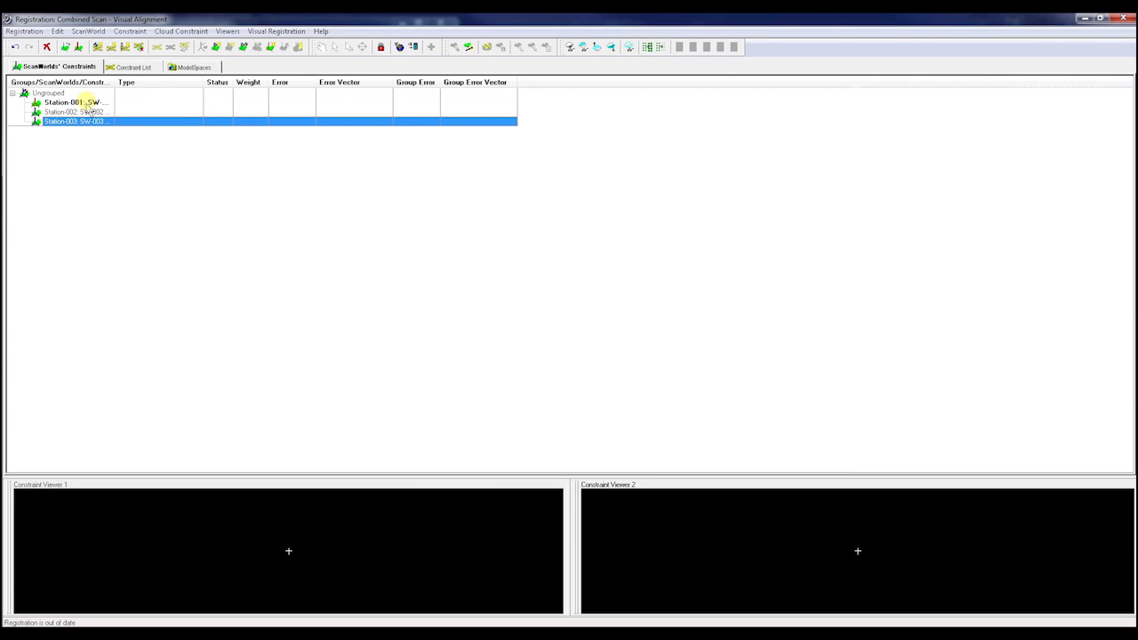
pyautogui.keyDown('ctrl'); pyautogui.click(88, 103); pyautogui.keyUp('ctrl')
pyautogui.click(276, 31)
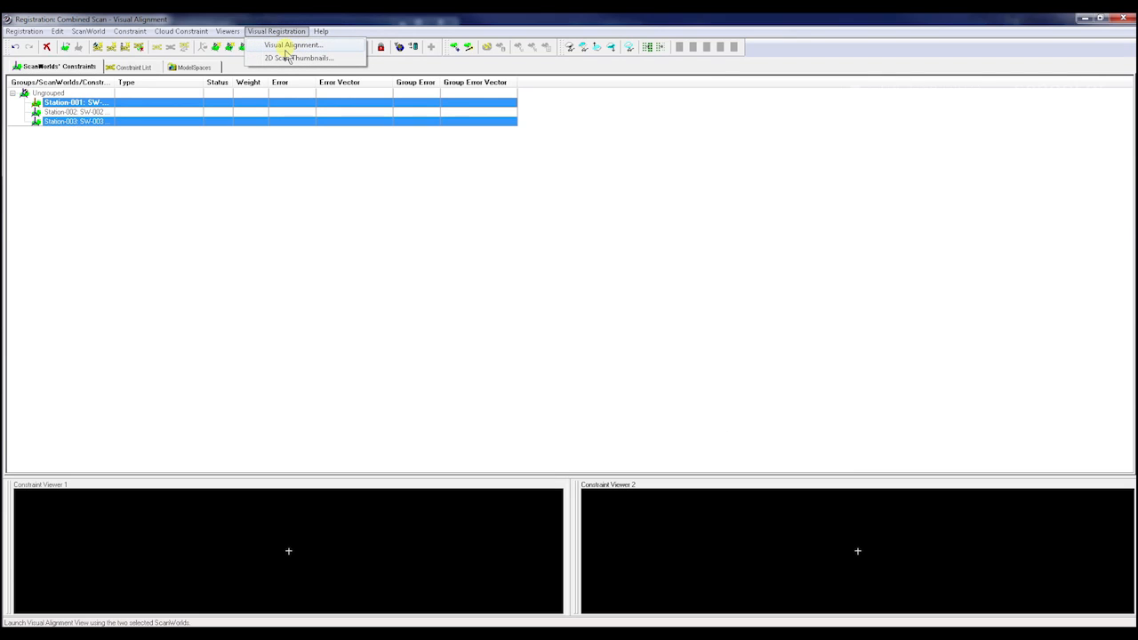
pyautogui.click(291, 45)
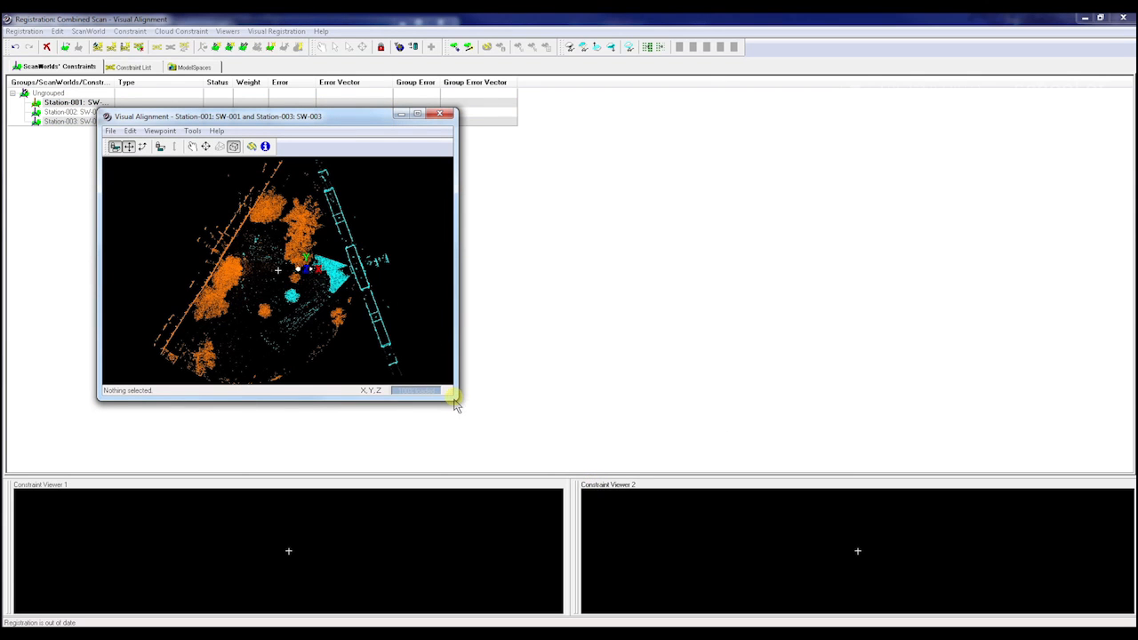
pyautogui.moveTo(457, 401); pyautogui.dragTo(982, 605)
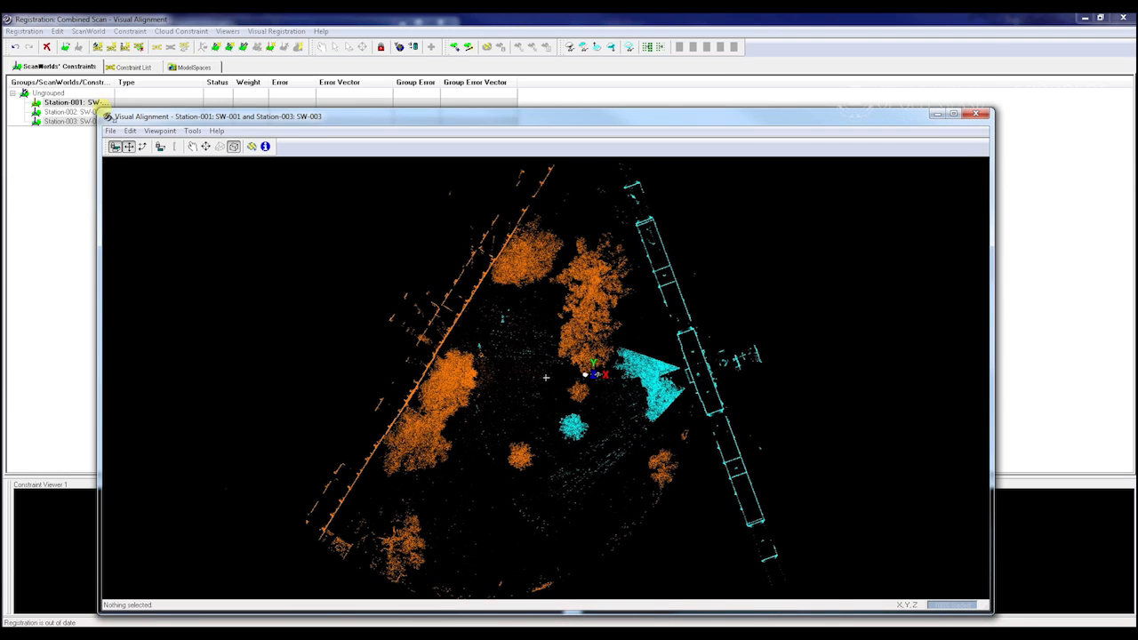
pyautogui.moveTo(101, 109); pyautogui.dragTo(1, 14)
# Step: Roughly align the cyan point cloud with the orange one in plan by rotating its building parallel and moving it onto the orange building
pyautogui.moveTo(676, 418); pyautogui.dragTo(419, 398)
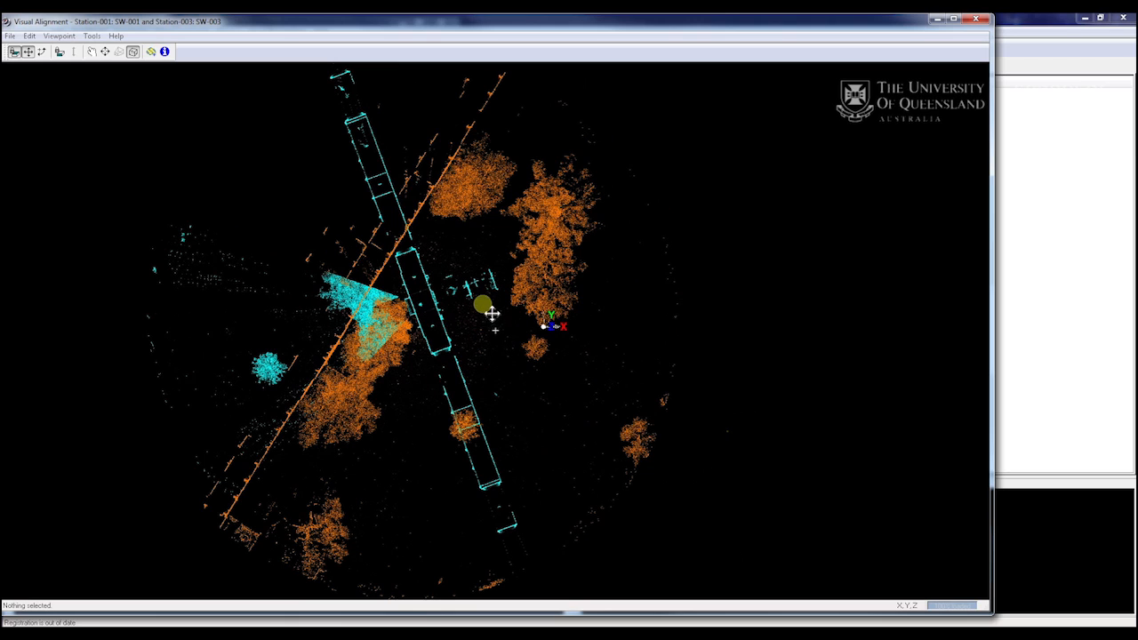
pyautogui.moveTo(492, 313); pyautogui.dragTo(508, 477)
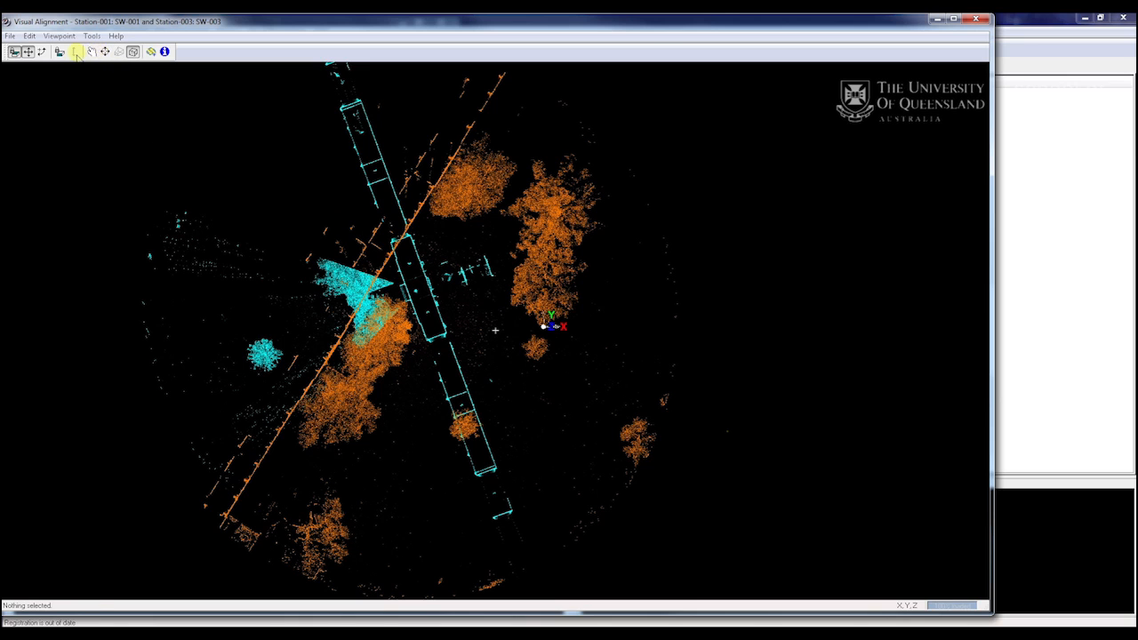
pyautogui.click(41, 52)
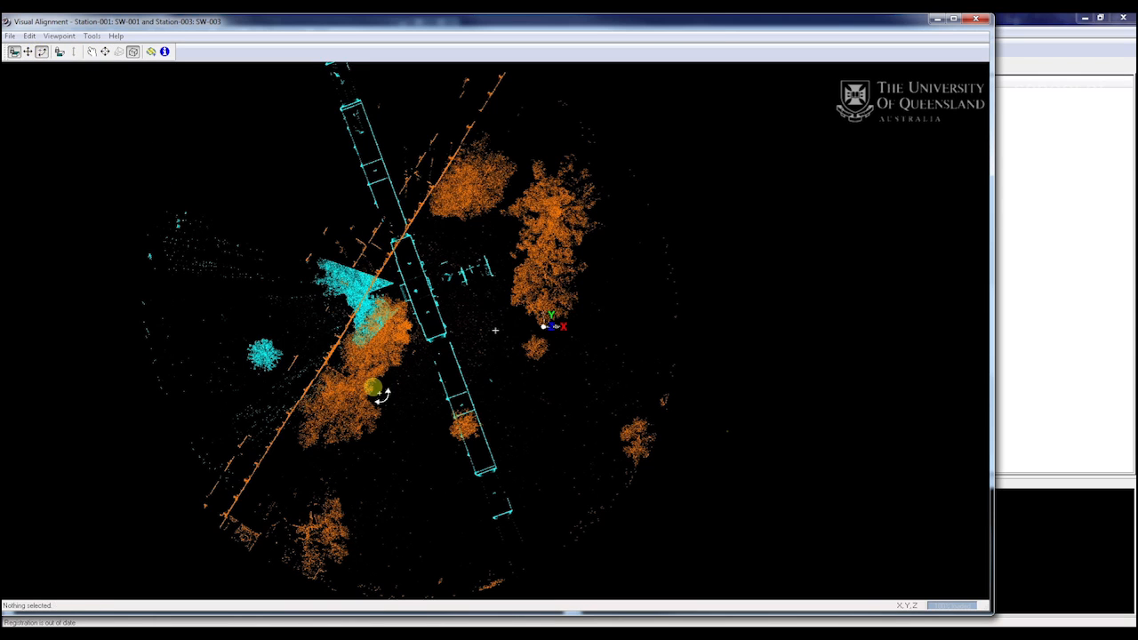
pyautogui.moveTo(456, 443); pyautogui.dragTo(366, 324)
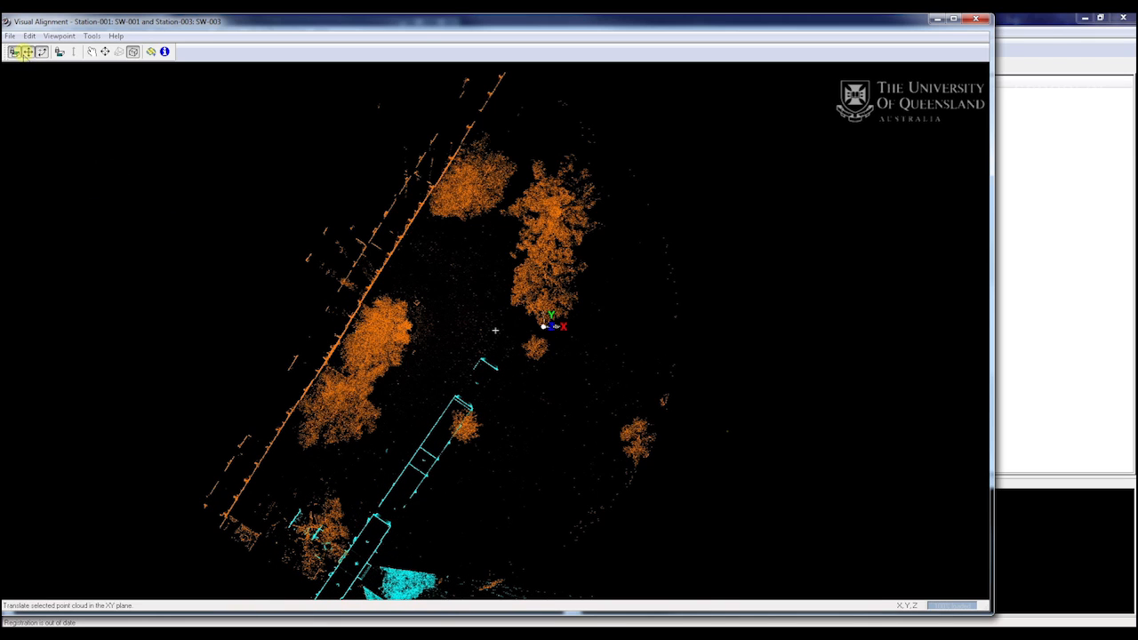
pyautogui.click(26, 52)
pyautogui.moveTo(388, 519); pyautogui.dragTo(356, 301)
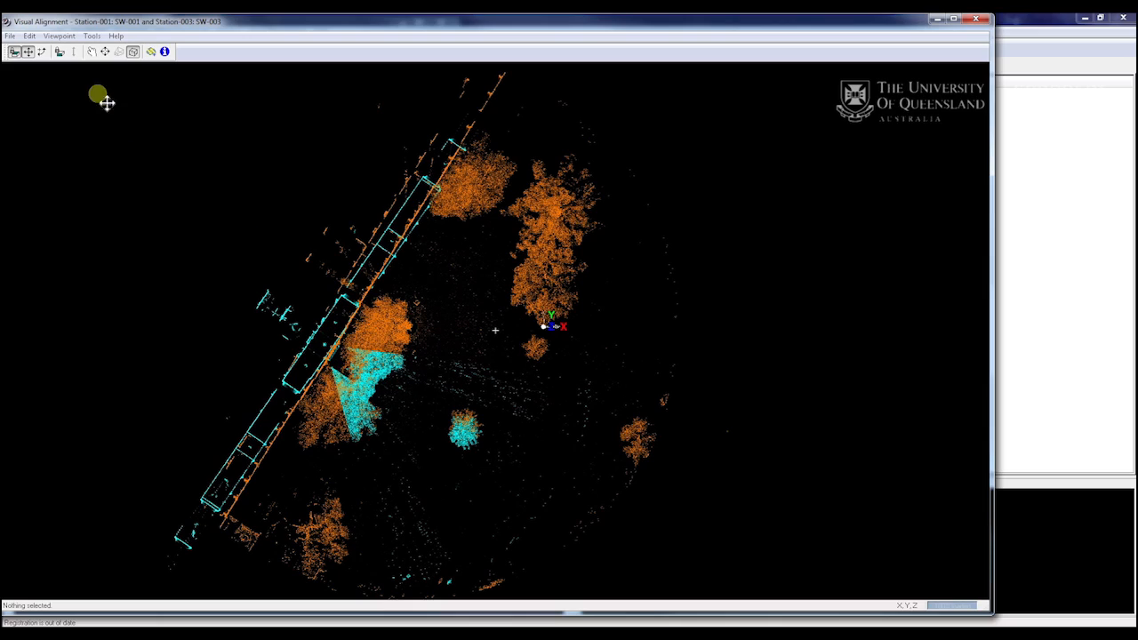
# Step: Shift the cyan cloud in plan to bring its long corridor walls closer to the orange building outline
pyautogui.click(99, 51)
pyautogui.moveTo(271, 236)
pyautogui.mouseDown()
pyautogui.moveTo(317, 432)
pyautogui.moveTo(287, 346)
pyautogui.moveTo(724, 353)
pyautogui.moveTo(400, 315)
pyautogui.moveTo(430, 436)
pyautogui.mouseUp()
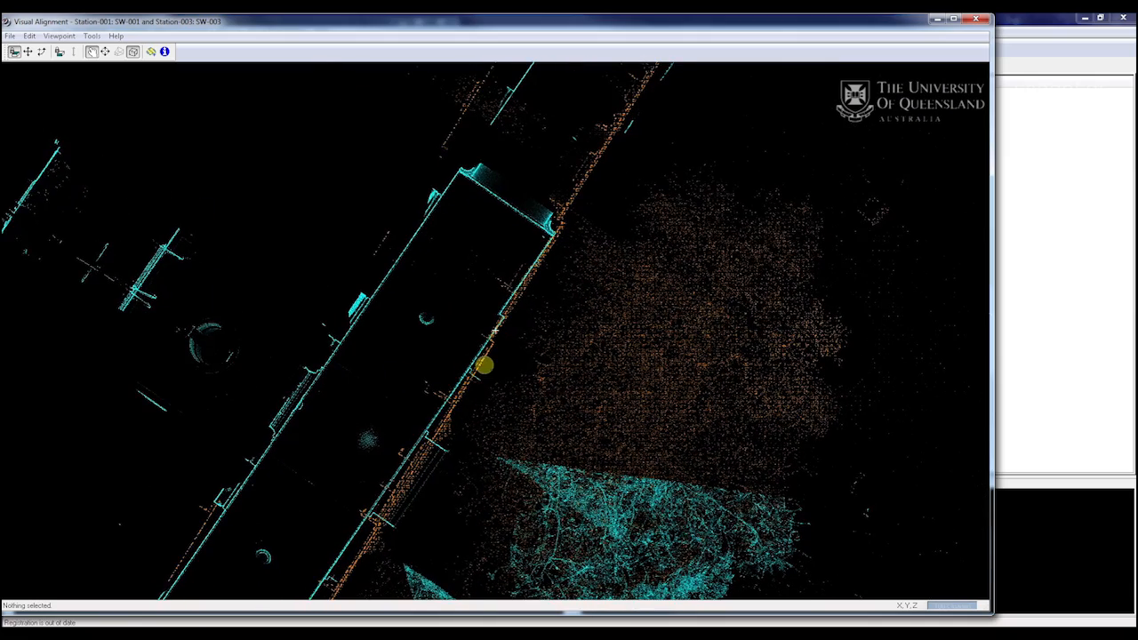
pyautogui.moveTo(482, 364)
pyautogui.mouseDown()
pyautogui.moveTo(459, 302)
pyautogui.moveTo(468, 320)
pyautogui.moveTo(474, 297)
pyautogui.mouseUp()
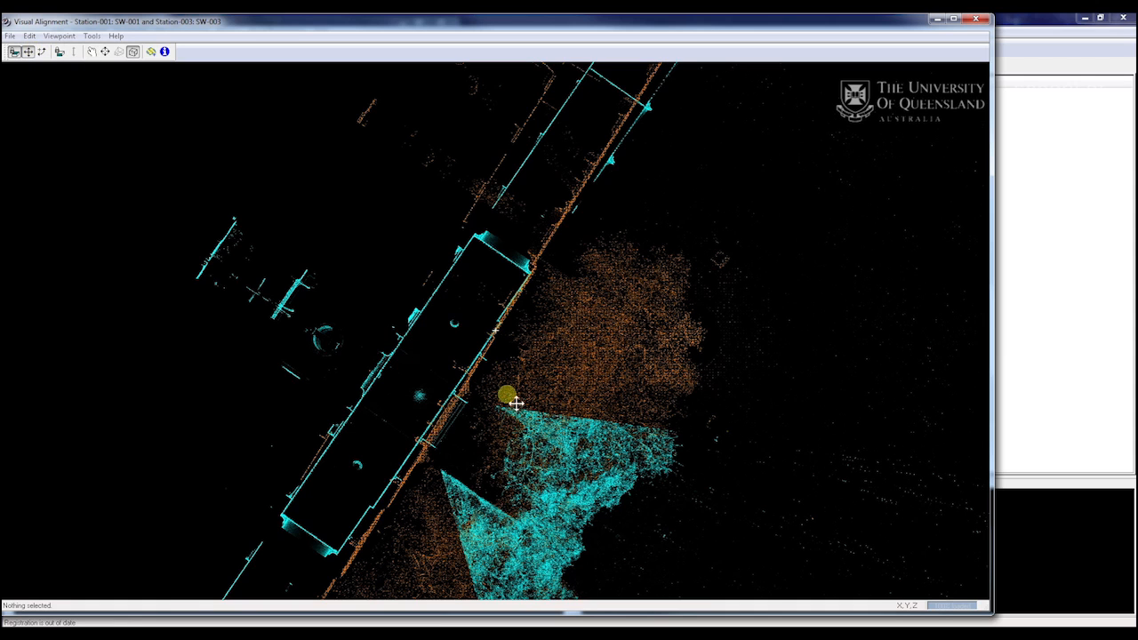
pyautogui.moveTo(508, 394); pyautogui.dragTo(488, 385)
pyautogui.moveTo(488, 388); pyautogui.dragTo(517, 323, button='right')
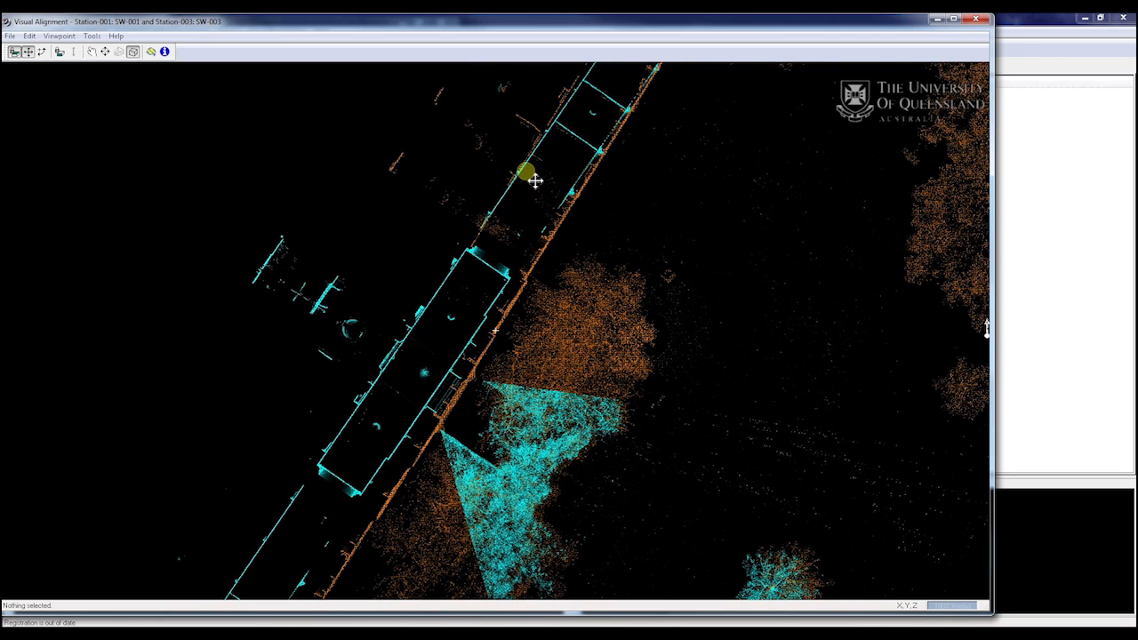
# Step: Fine-rotate the cyan cloud about Z to match the direction of the orange wall line, judged on a close-up of the wall
pyautogui.click(42, 52)
pyautogui.moveTo(499, 153); pyautogui.dragTo(536, 248, button='right')
pyautogui.click(92, 52)
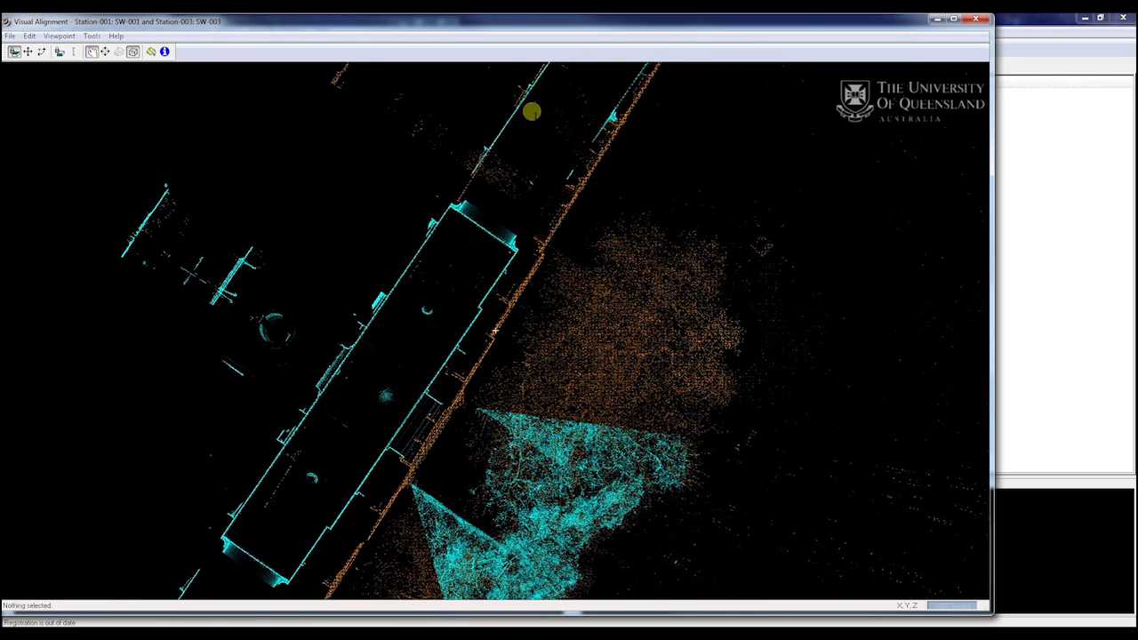
pyautogui.moveTo(533, 110); pyautogui.dragTo(519, 428)
pyautogui.moveTo(518, 331); pyautogui.dragTo(543, 541, button='right')
pyautogui.moveTo(571, 482); pyautogui.dragTo(628, 410)
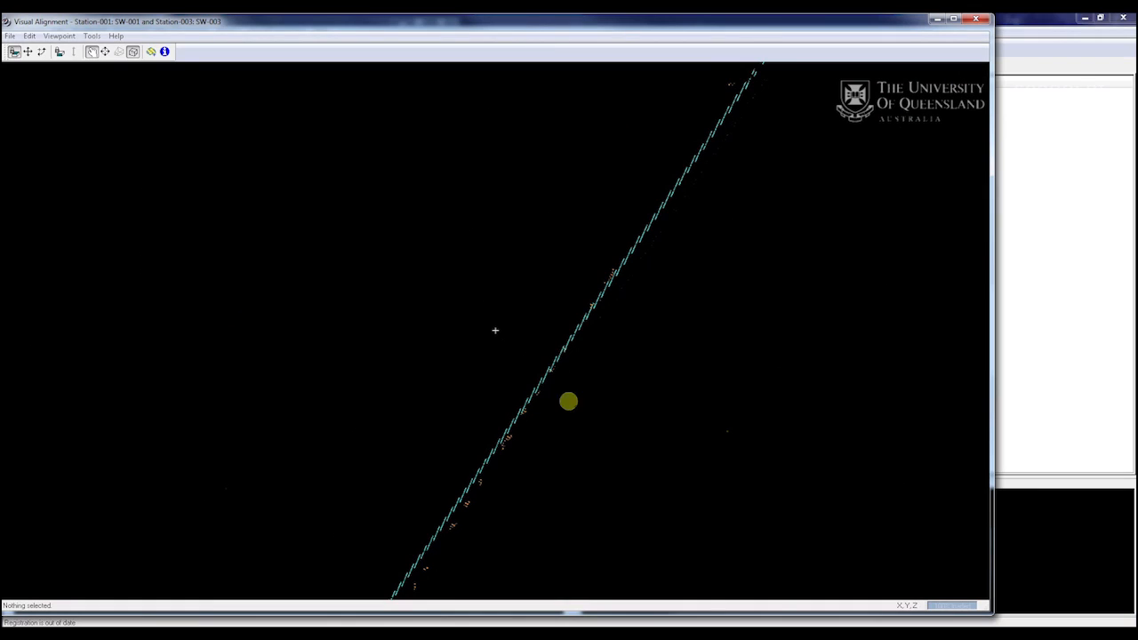
pyautogui.click(27, 51)
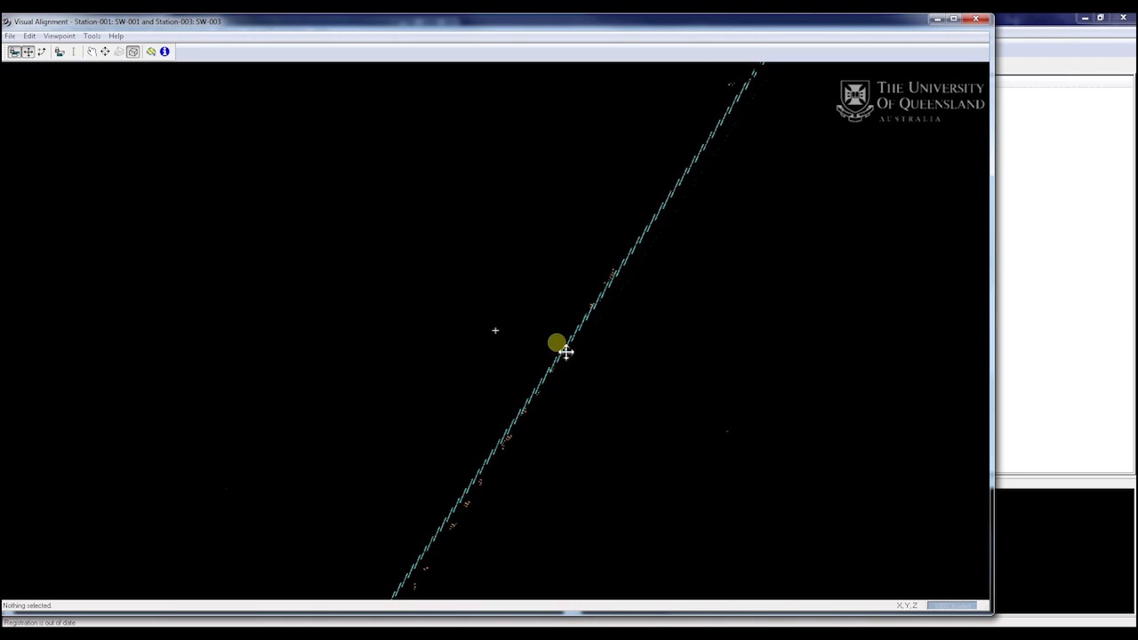
pyautogui.click(42, 51)
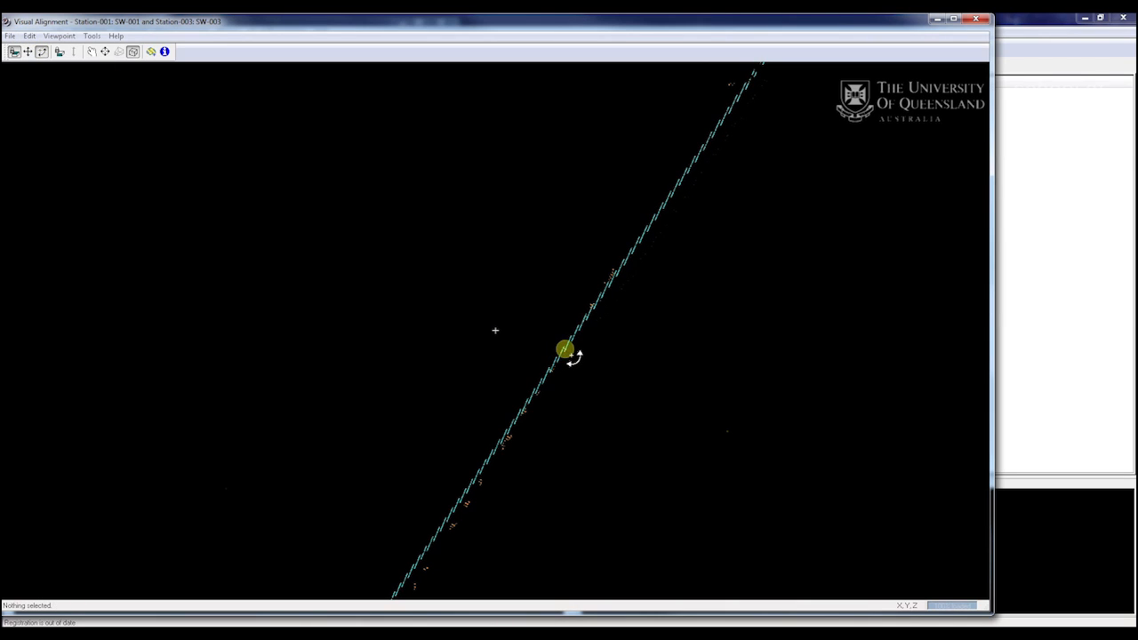
pyautogui.moveTo(575, 358); pyautogui.dragTo(597, 347)
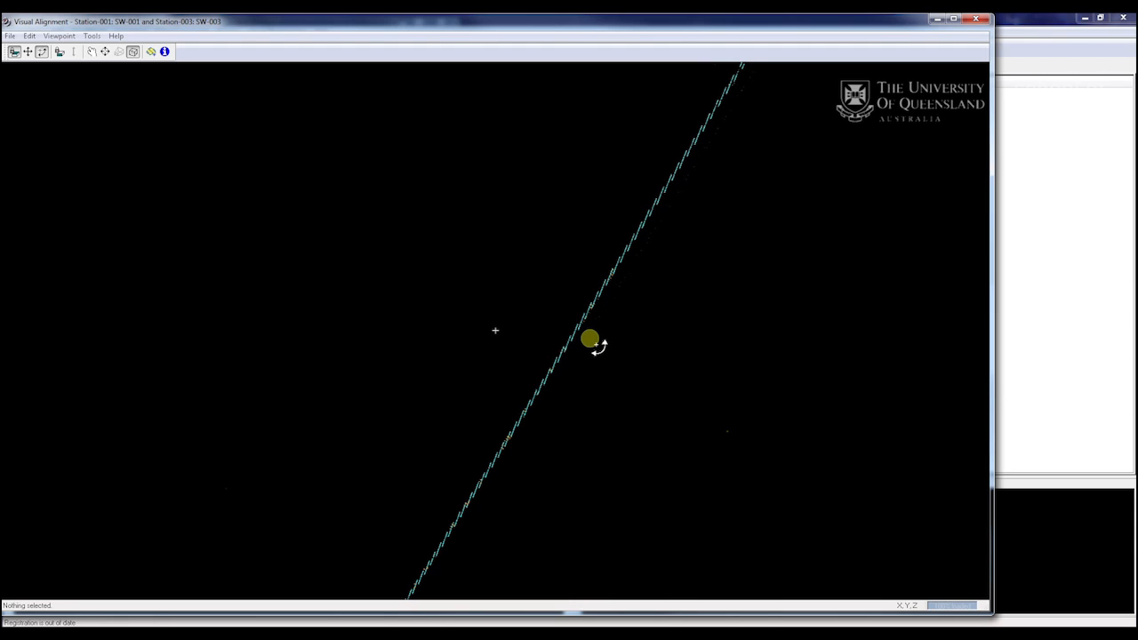
# Step: Nudge the cyan cloud in the XY plane near the corridor's cross walls to line up its wall details with the orange scan
pyautogui.moveTo(598, 347); pyautogui.dragTo(655, 249)
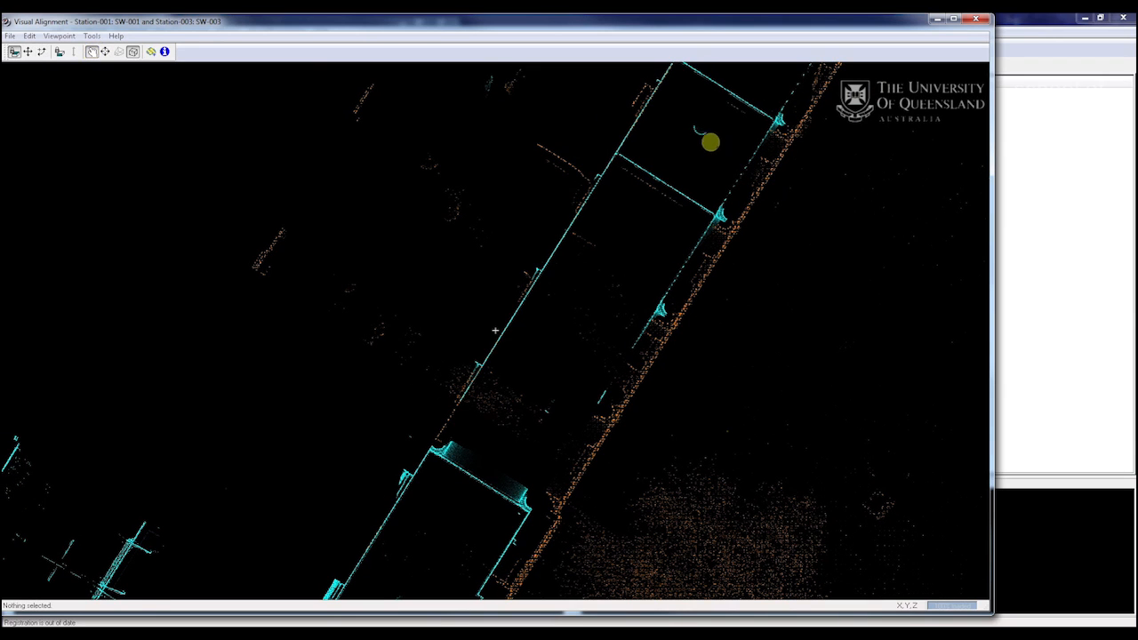
pyautogui.moveTo(675, 185); pyautogui.dragTo(674, 188)
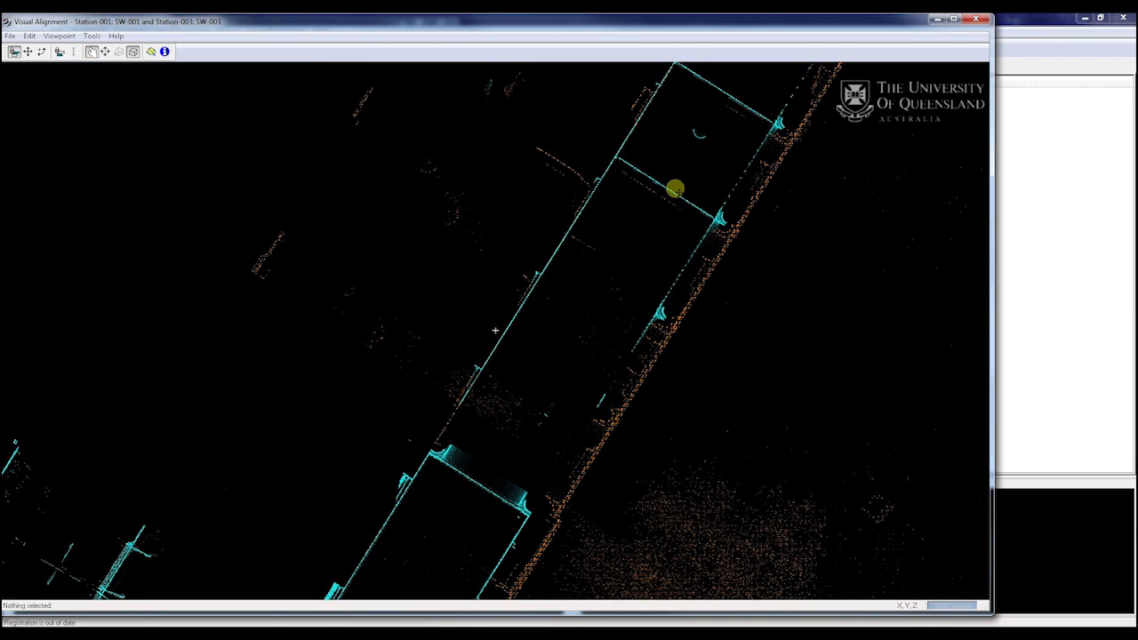
pyautogui.click(28, 51)
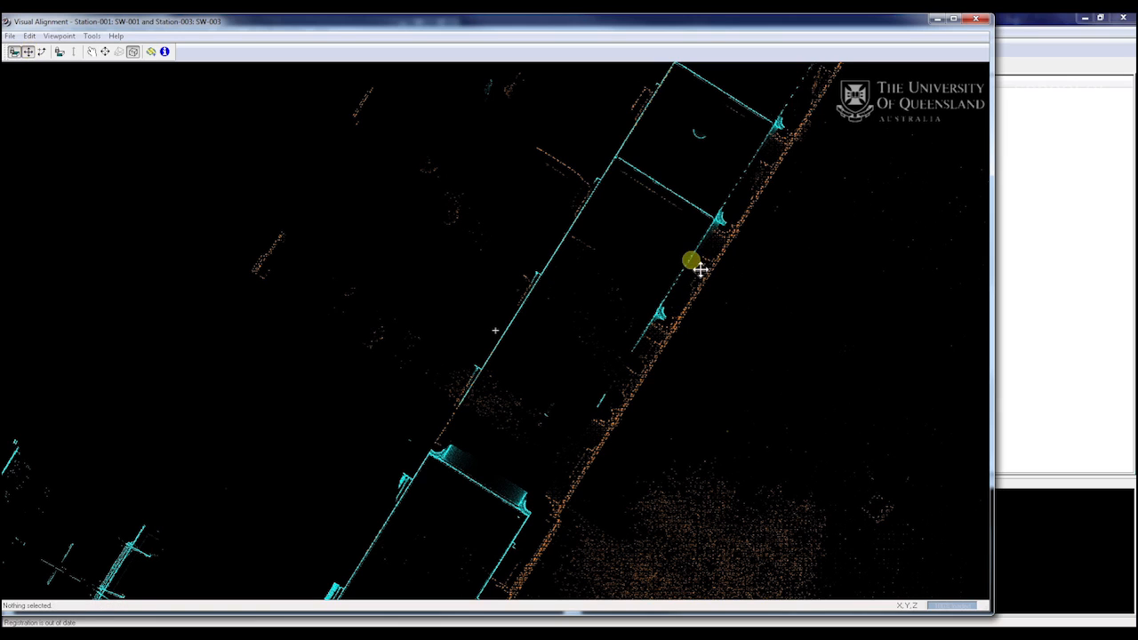
pyautogui.moveTo(693, 212); pyautogui.dragTo(688, 221)
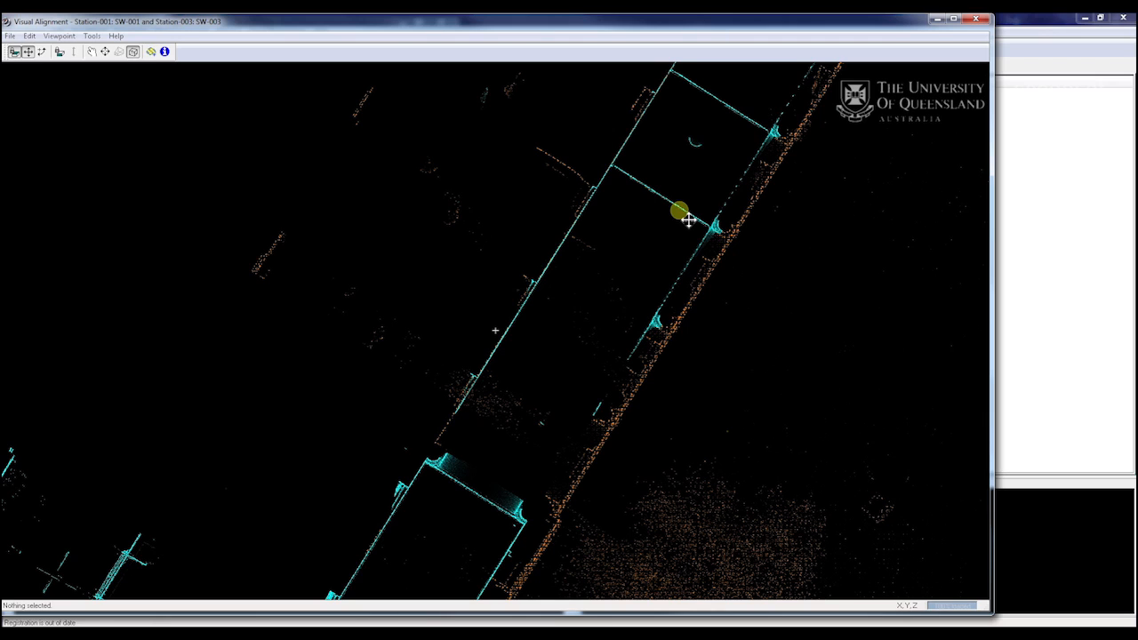
pyautogui.moveTo(689, 219); pyautogui.dragTo(688, 219)
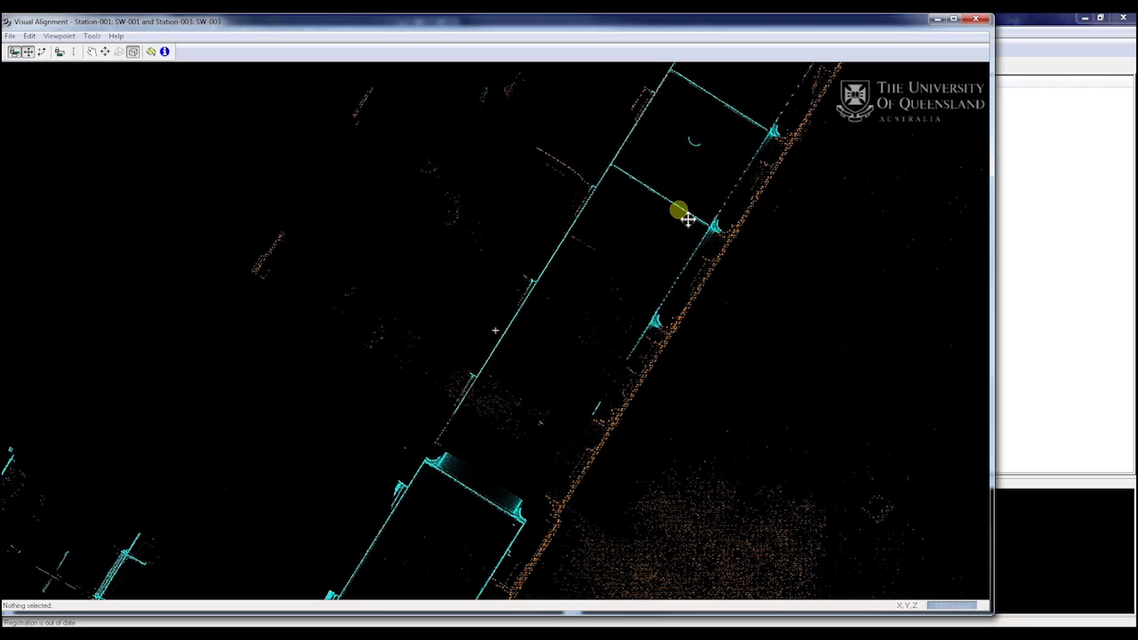
pyautogui.moveTo(698, 220); pyautogui.dragTo(719, 85, button='middle')
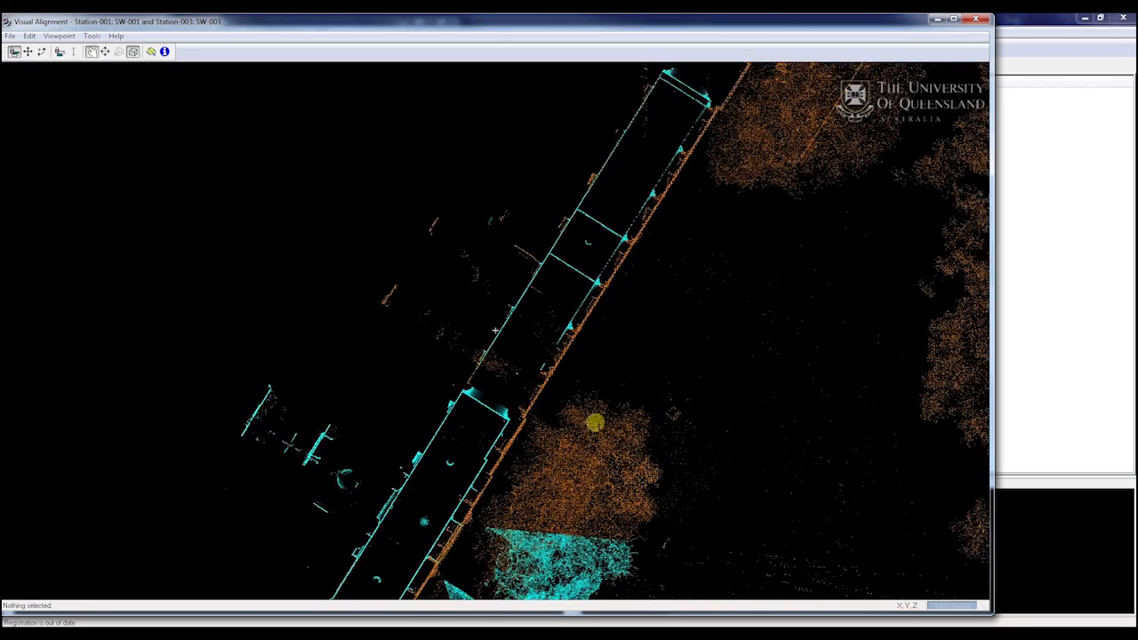
pyautogui.moveTo(596, 423); pyautogui.dragTo(581, 347, button='middle')
pyautogui.moveTo(483, 453)
pyautogui.mouseDown(button='middle')
pyautogui.moveTo(495, 528)
pyautogui.moveTo(504, 514)
pyautogui.moveTo(558, 502)
pyautogui.mouseUp(button='middle')
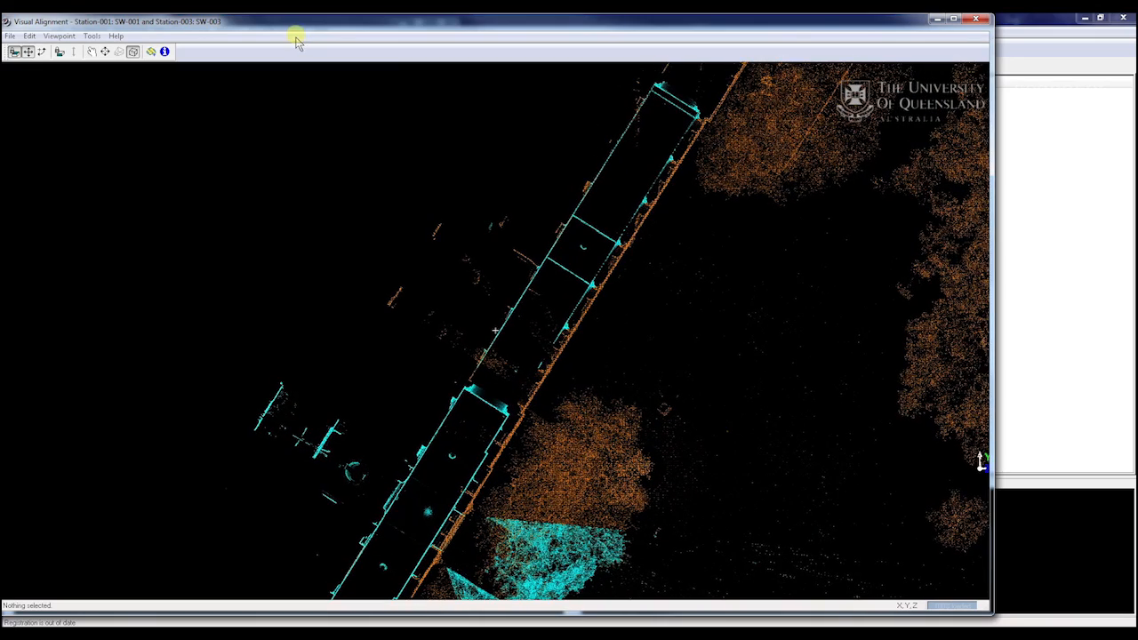
# Step: Switch to the elevation view and lower the cyan cloud in Z onto the orange ground surface
pyautogui.click(60, 35)
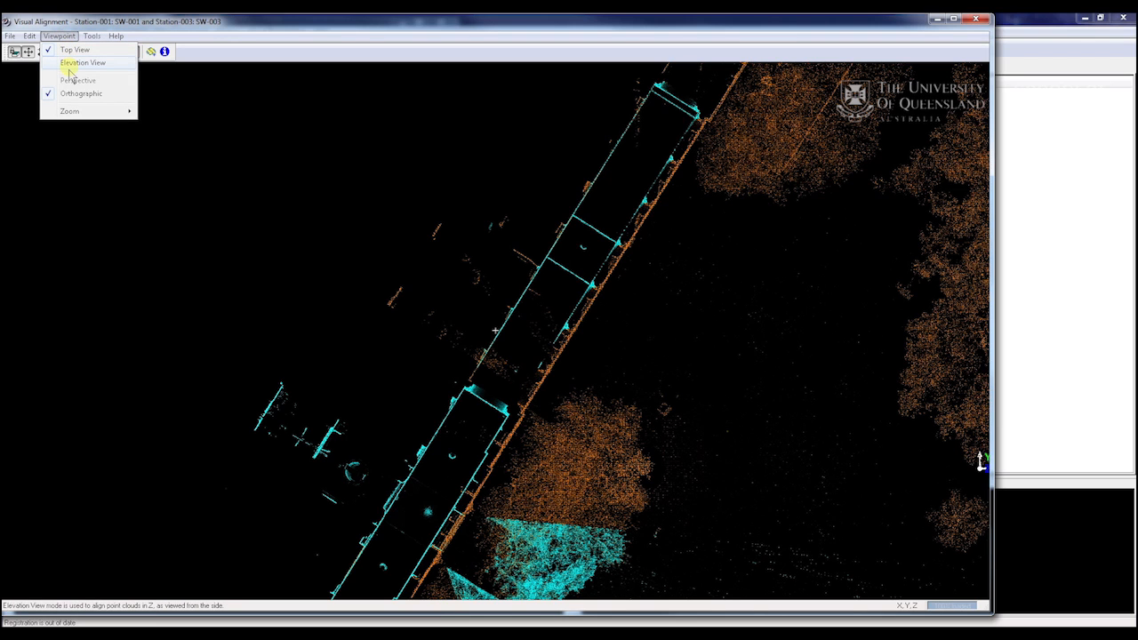
pyautogui.click(76, 64)
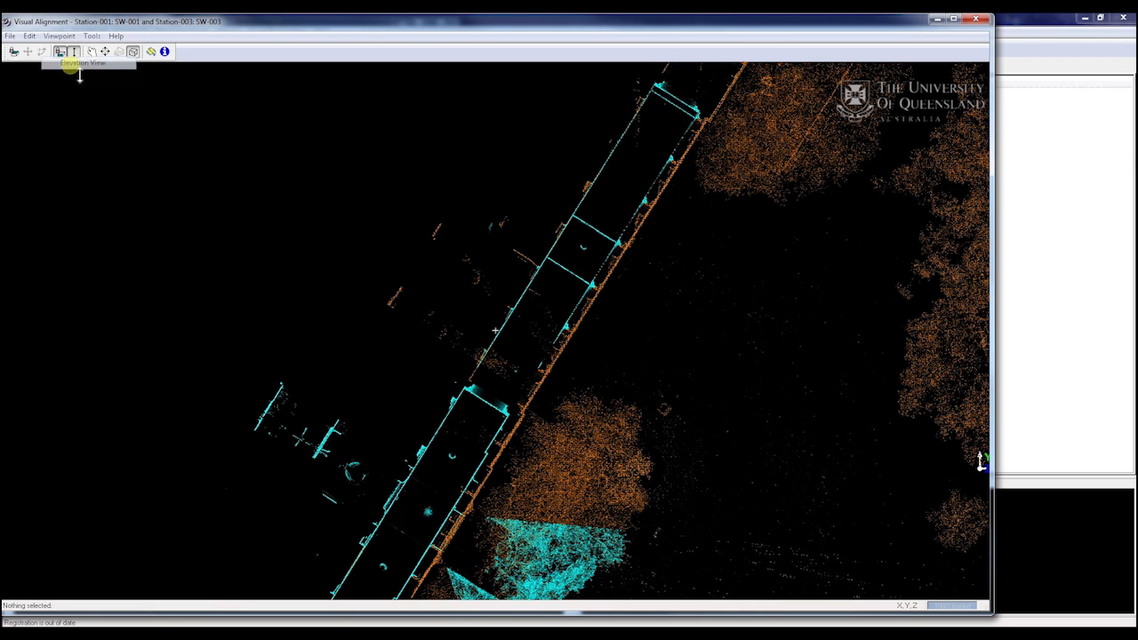
pyautogui.moveTo(548, 418); pyautogui.dragTo(574, 539, button='middle')
pyautogui.click(92, 51)
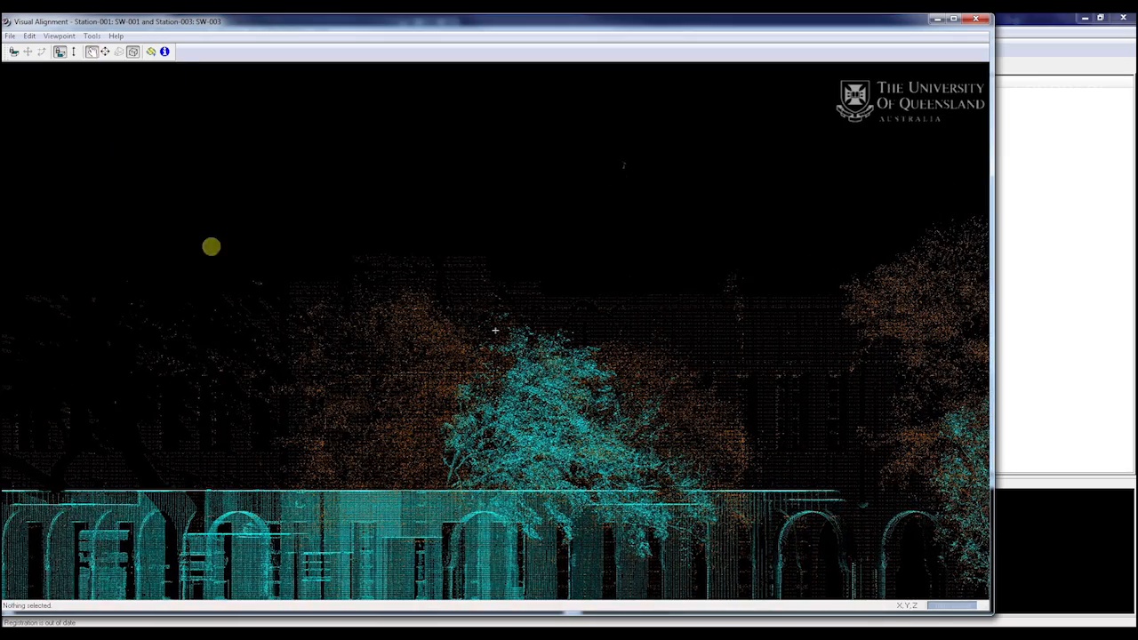
pyautogui.moveTo(486, 430); pyautogui.dragTo(492, 154)
pyautogui.moveTo(492, 283); pyautogui.dragTo(513, 435, button='middle')
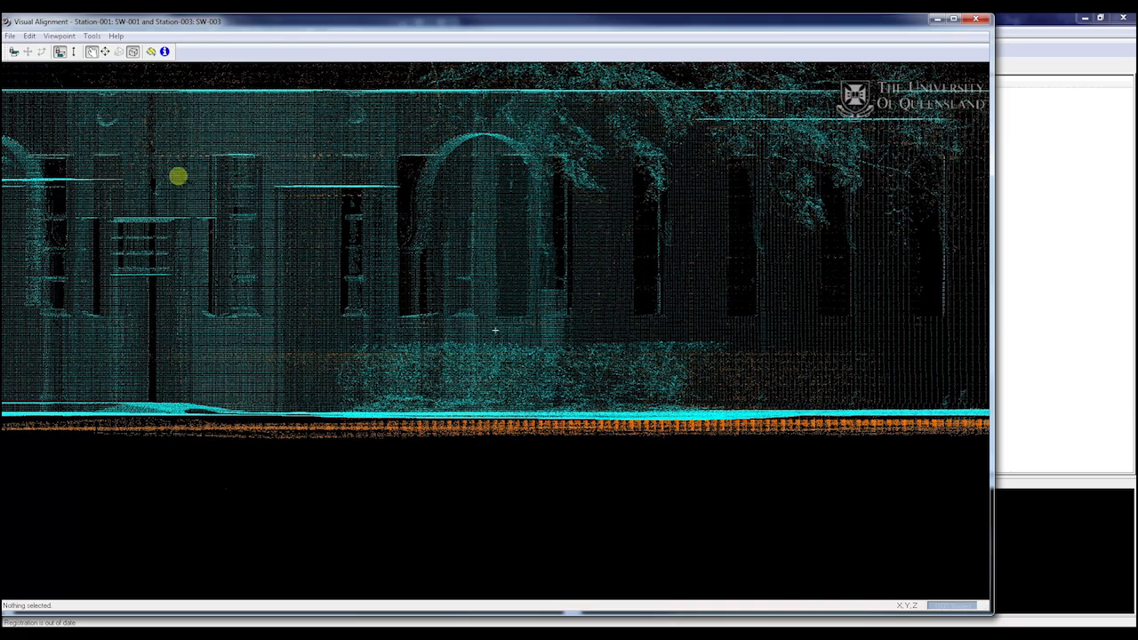
pyautogui.click(74, 51)
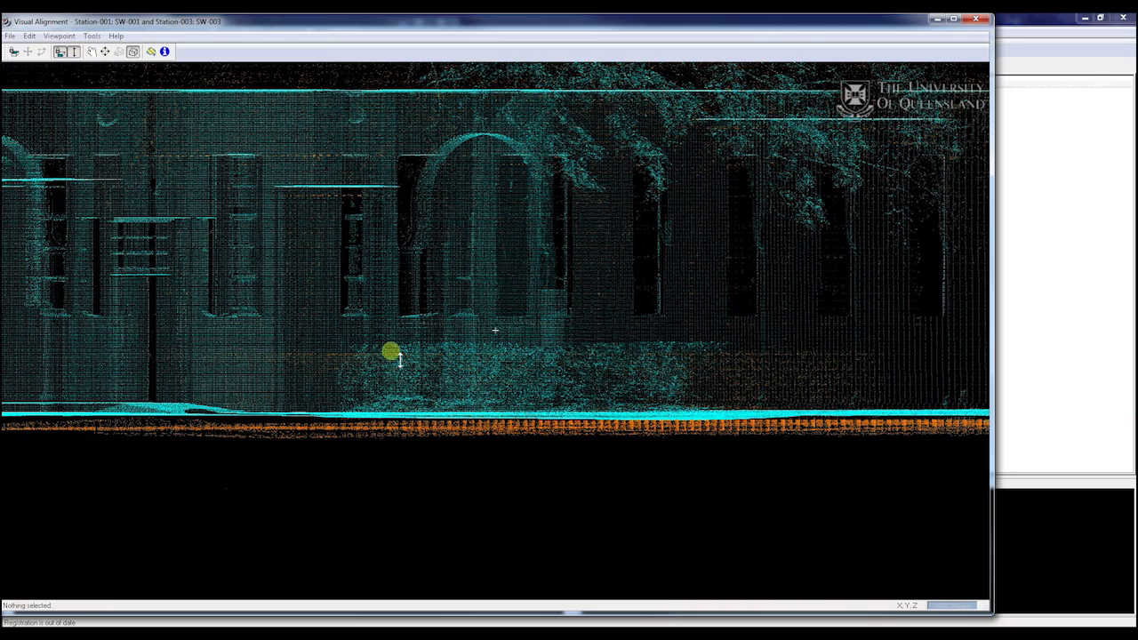
pyautogui.moveTo(391, 353)
pyautogui.mouseDown()
pyautogui.moveTo(392, 374)
pyautogui.moveTo(397, 364)
pyautogui.mouseUp()
# Step: Raise the cyan cloud slightly in Z onto the orange ground line, judged on a close-up of the archway in side elevation
pyautogui.moveTo(397, 364); pyautogui.dragTo(453, 140, button='middle')
pyautogui.moveTo(470, 309); pyautogui.dragTo(466, 270, button='middle')
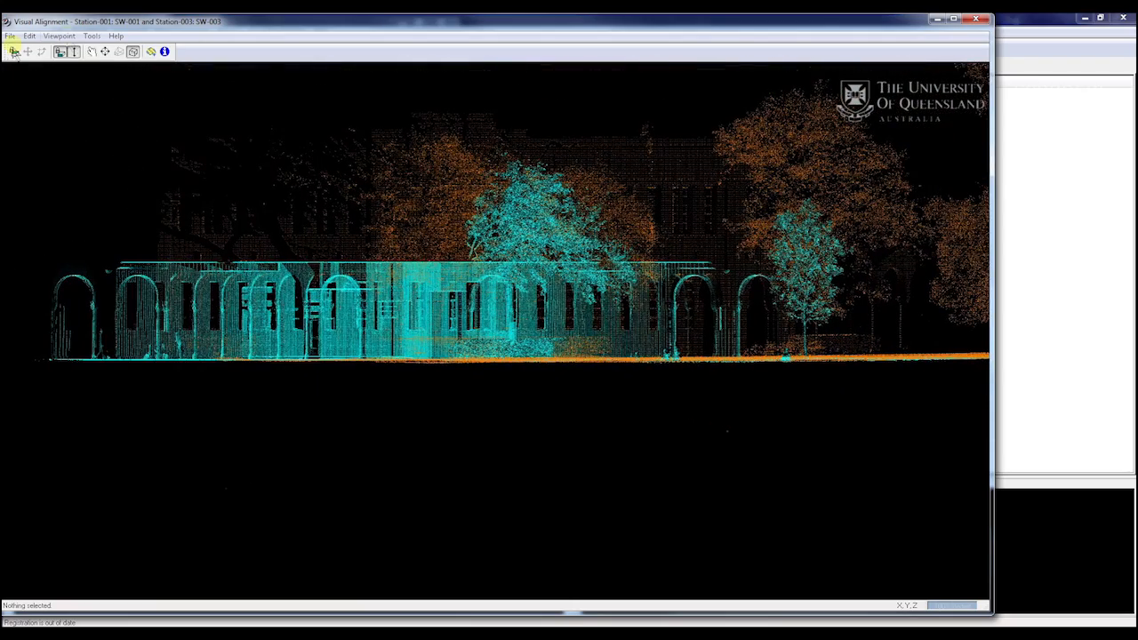
pyautogui.moveTo(747, 290); pyautogui.dragTo(595, 321)
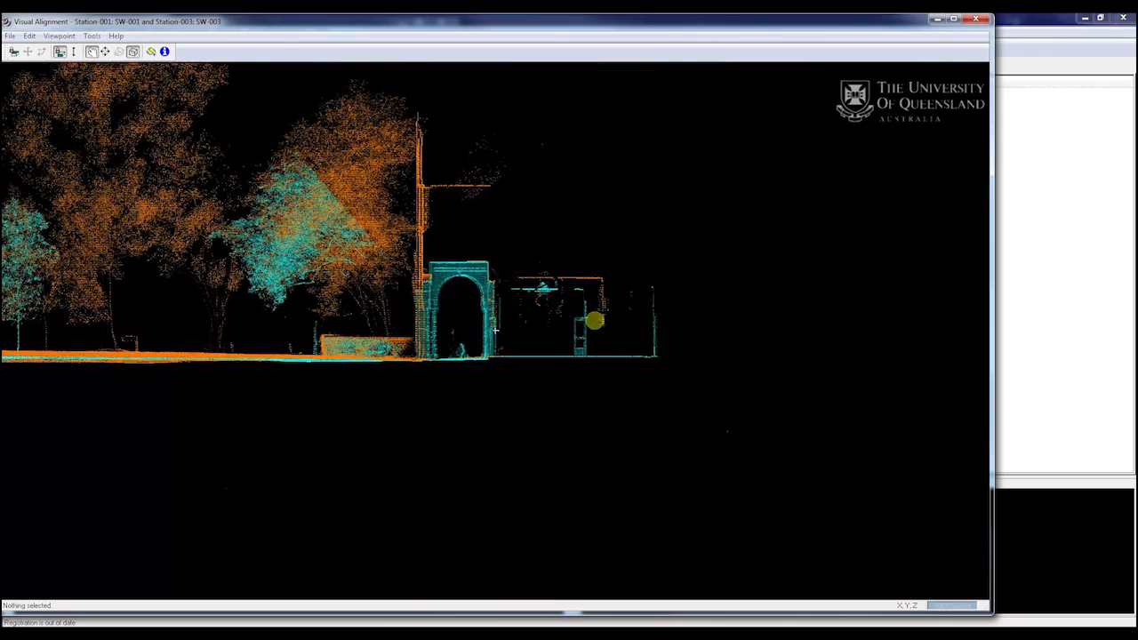
pyautogui.moveTo(495, 282); pyautogui.dragTo(515, 572, button='middle')
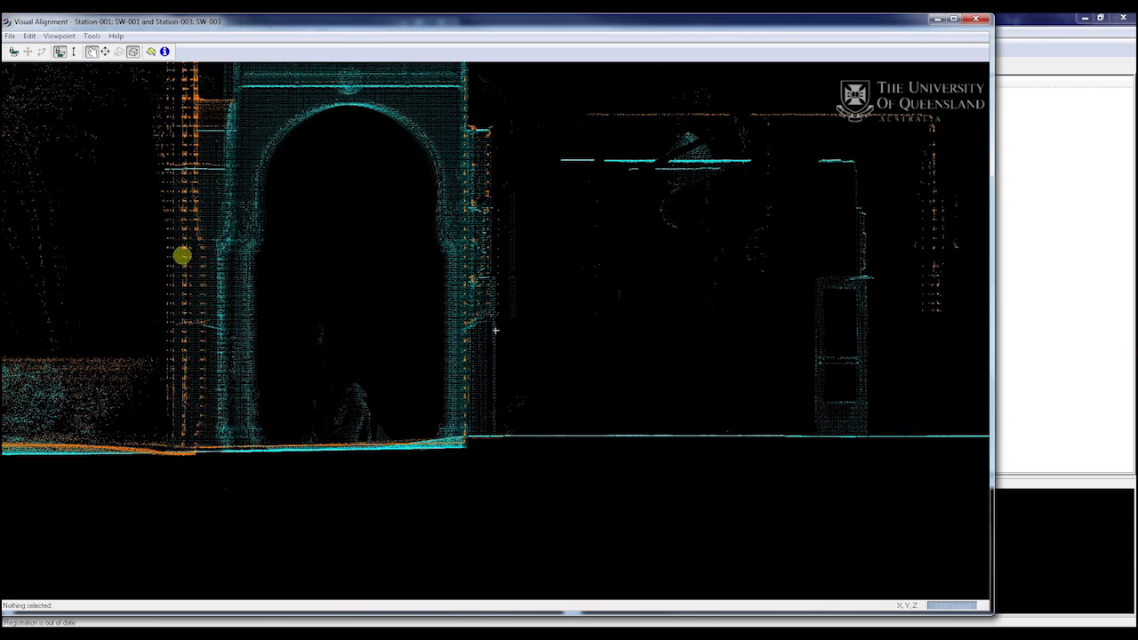
pyautogui.click(72, 52)
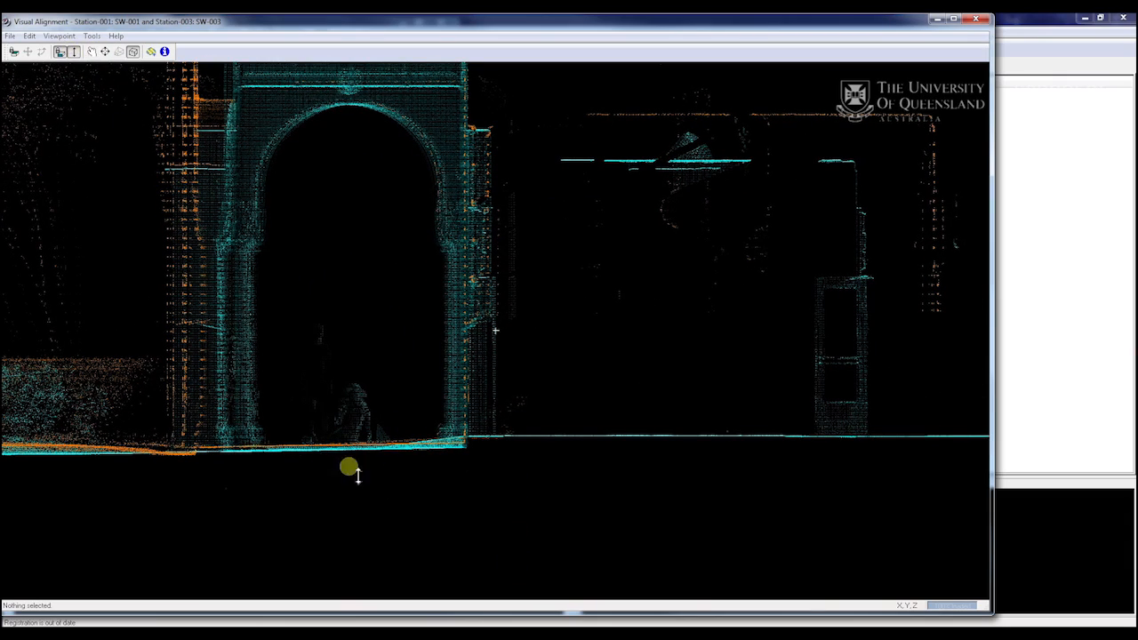
pyautogui.moveTo(290, 460); pyautogui.dragTo(317, 454)
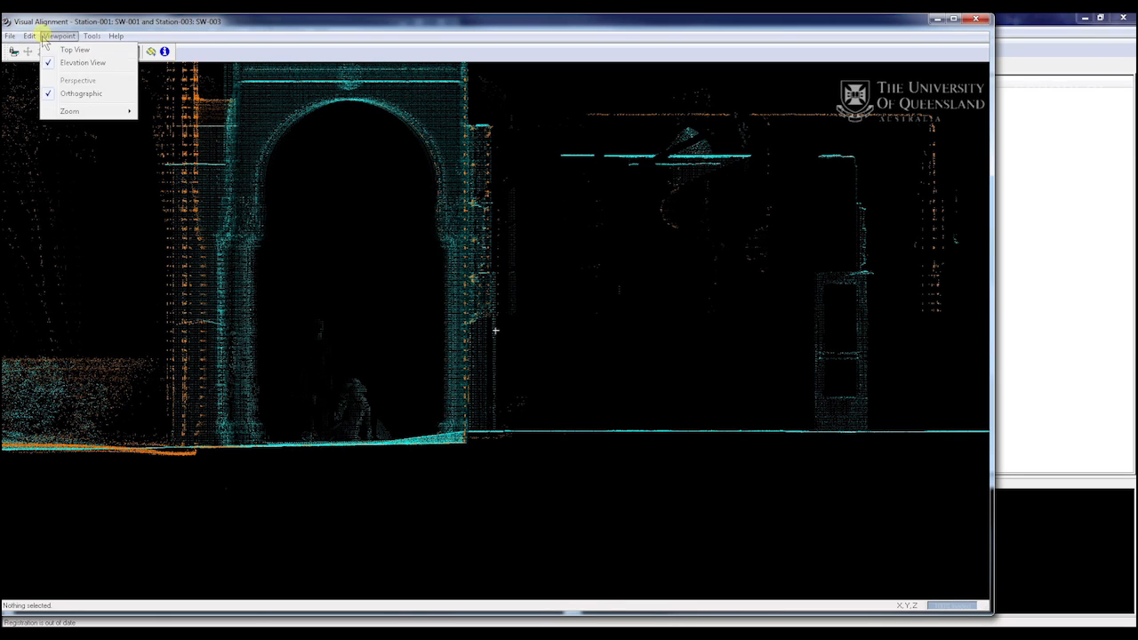
# Step: Optimize the cloud constraint between Station-001 and Station-003, agree to merge their groups, and close the alignment window
pyautogui.click(116, 35)
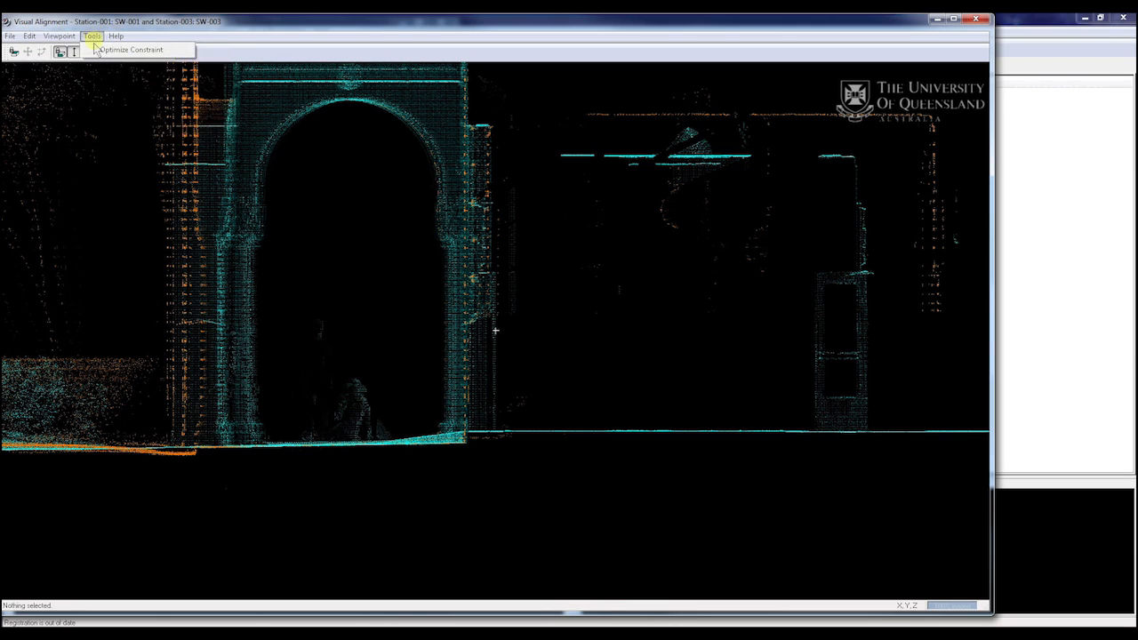
pyautogui.click(91, 35)
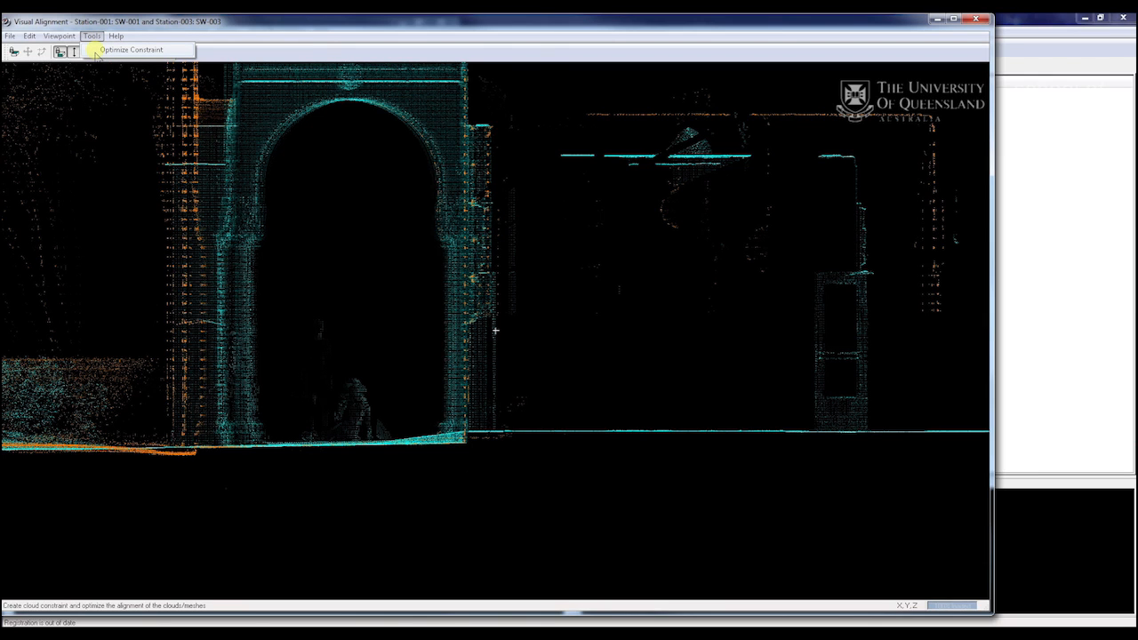
pyautogui.click(98, 51)
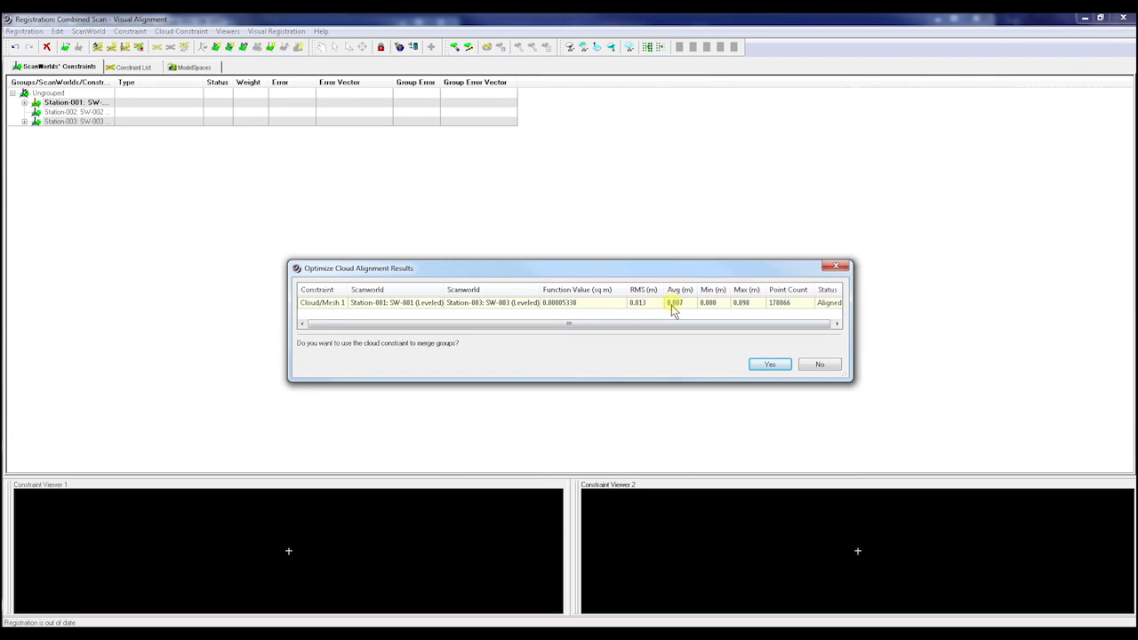
pyautogui.click(781, 364)
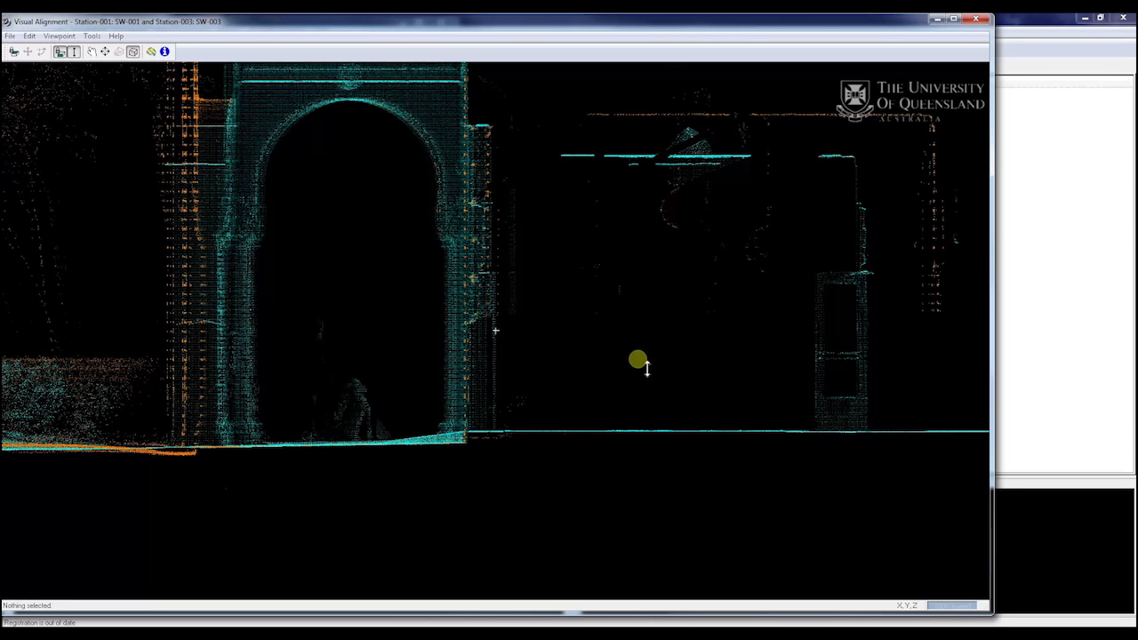
pyautogui.click(981, 19)
# Step: Review the new cloud constraint in the constraint list and examine which ScanWorlds belong to Group 1
pyautogui.click(132, 67)
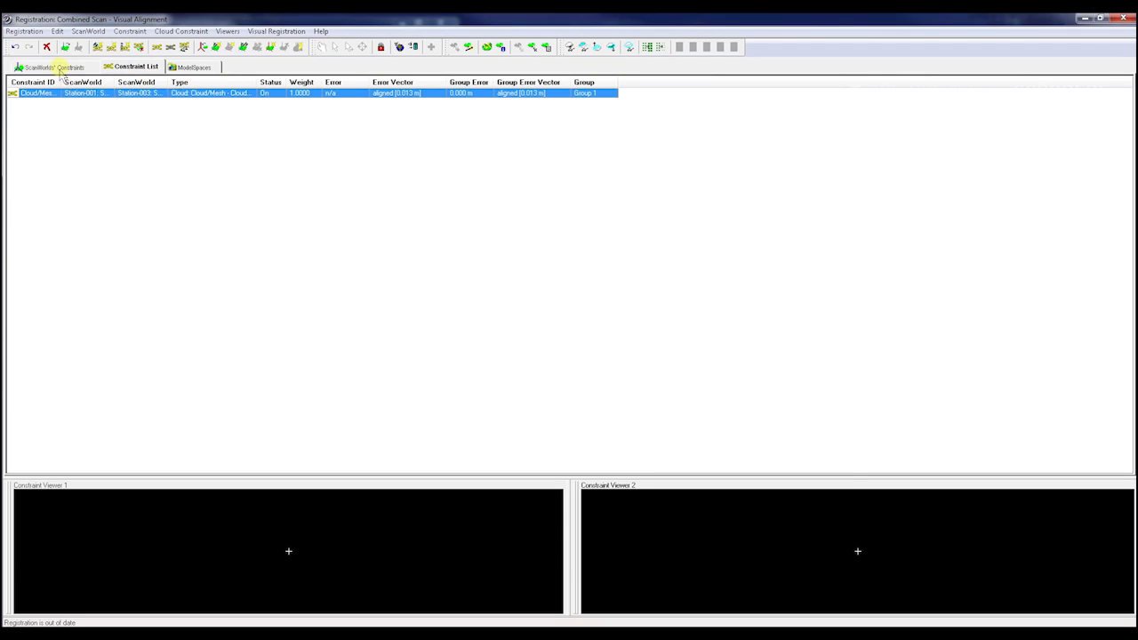
pyautogui.click(57, 68)
pyautogui.click(13, 103)
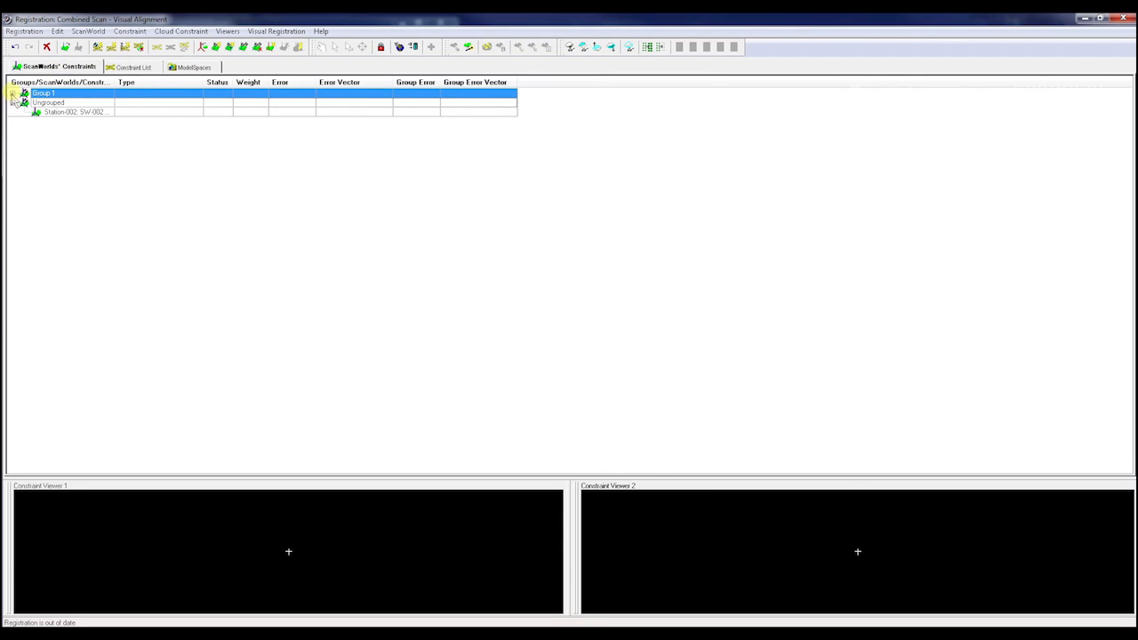
pyautogui.click(13, 95)
pyautogui.click(54, 112)
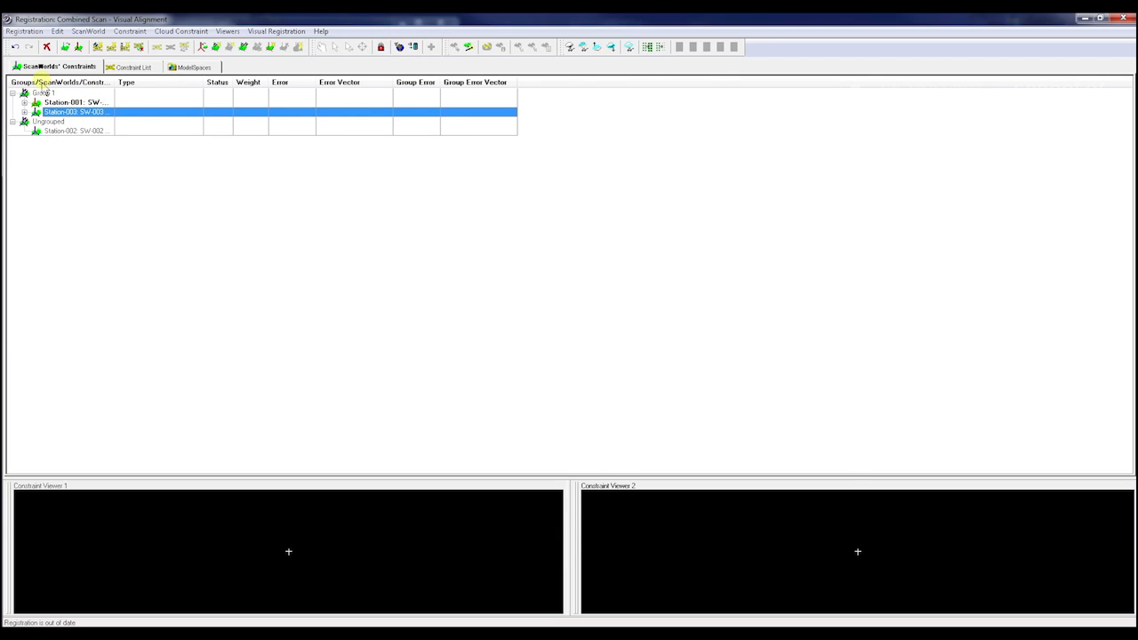
# Step: Start a visual alignment between the grouped Station-003 and the ungrouped Station-002
pyautogui.click(80, 132)
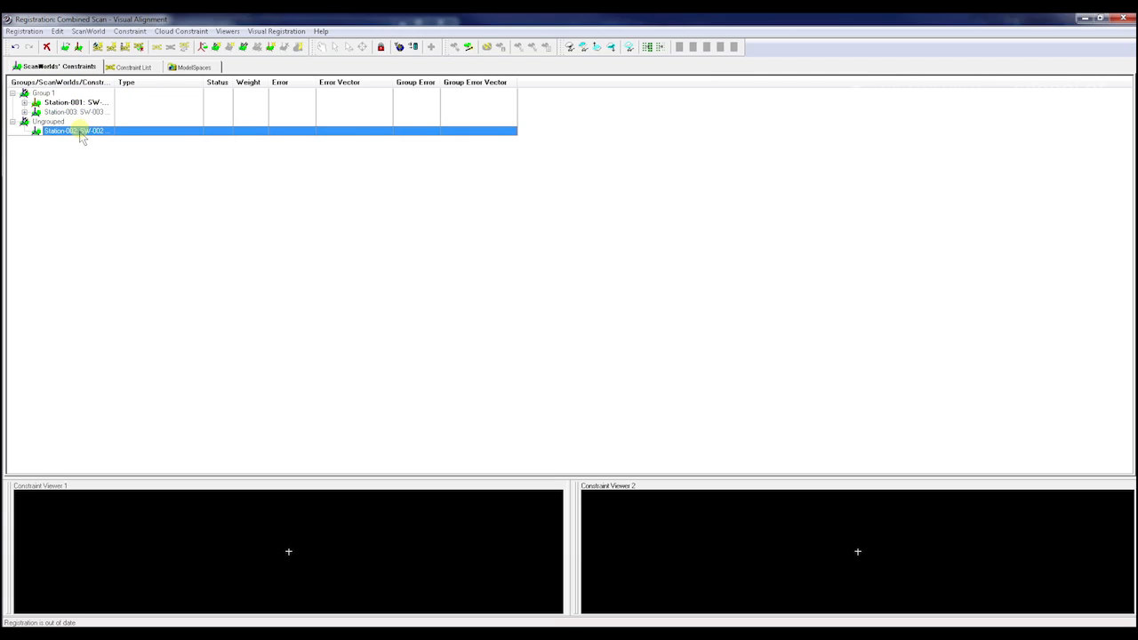
pyautogui.keyDown('ctrl'); pyautogui.click(80, 113); pyautogui.keyUp('ctrl')
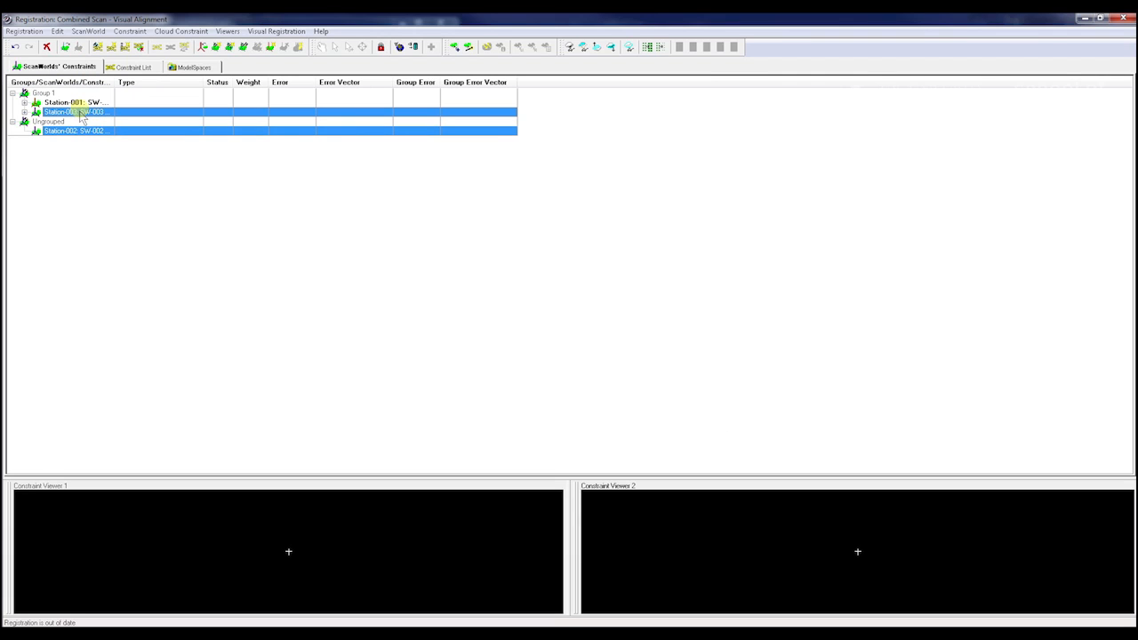
pyautogui.click(255, 32)
pyautogui.click(271, 43)
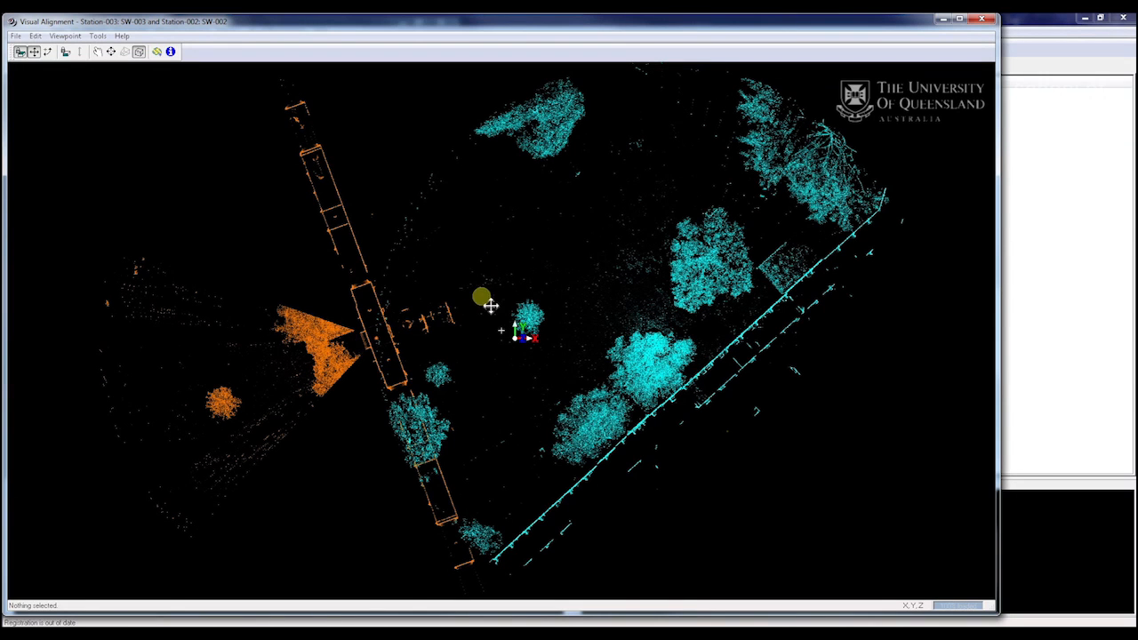
# Step: Roughly rotate and shift the cyan Station-002 cloud in plan so its long building wall lies over the orange corridor
pyautogui.moveTo(750, 385); pyautogui.dragTo(523, 333)
pyautogui.click(47, 51)
pyautogui.moveTo(522, 246); pyautogui.dragTo(477, 282)
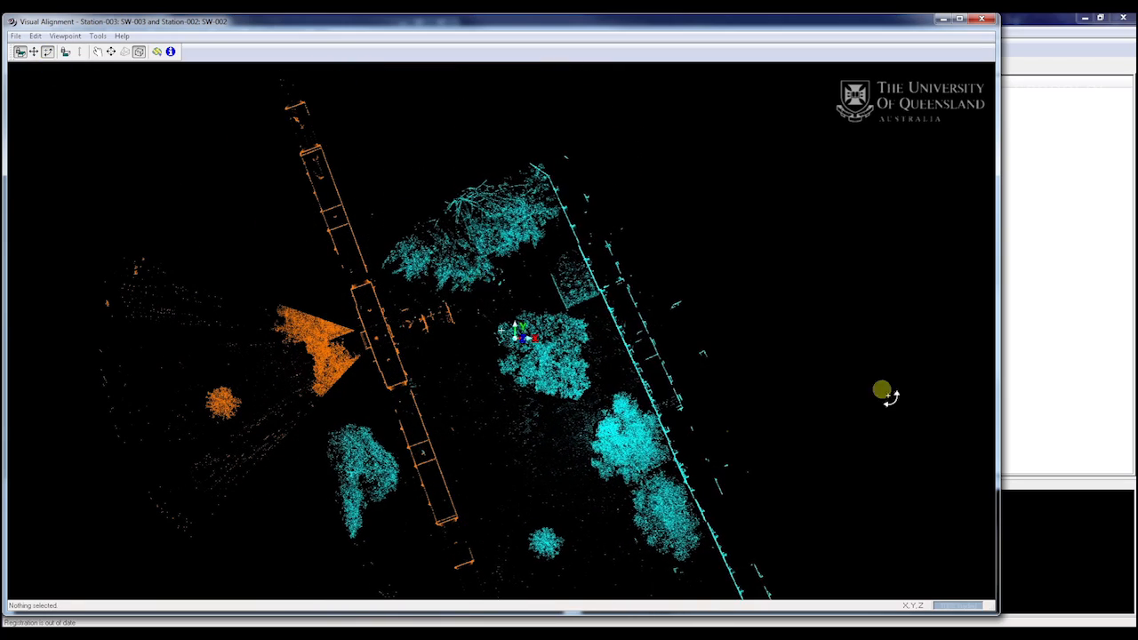
pyautogui.click(34, 51)
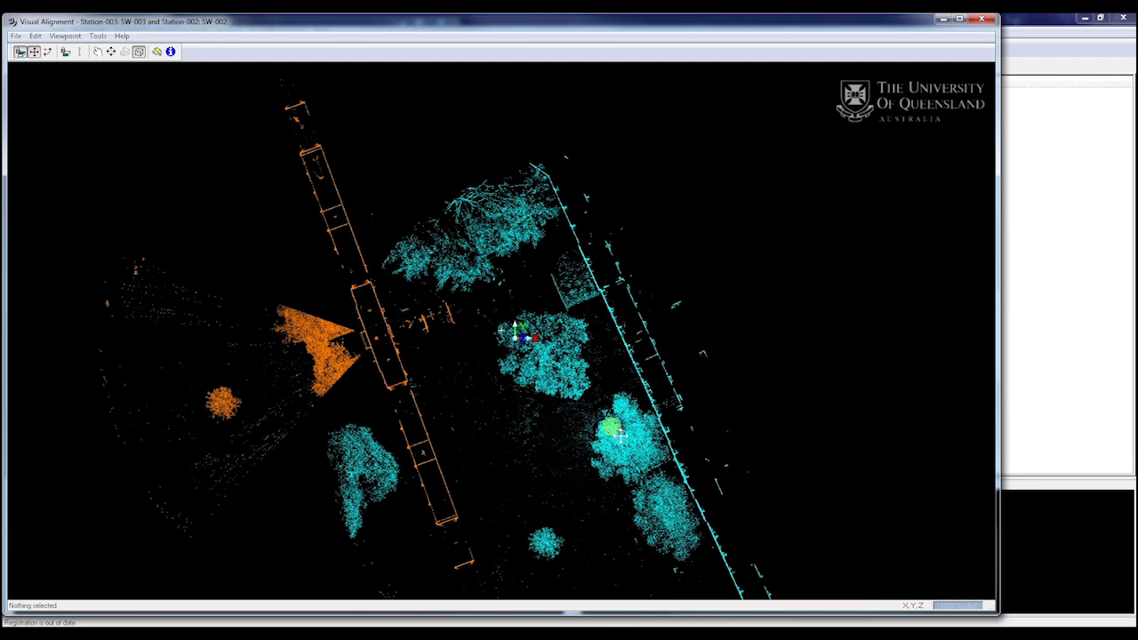
pyautogui.moveTo(679, 481); pyautogui.dragTo(400, 368)
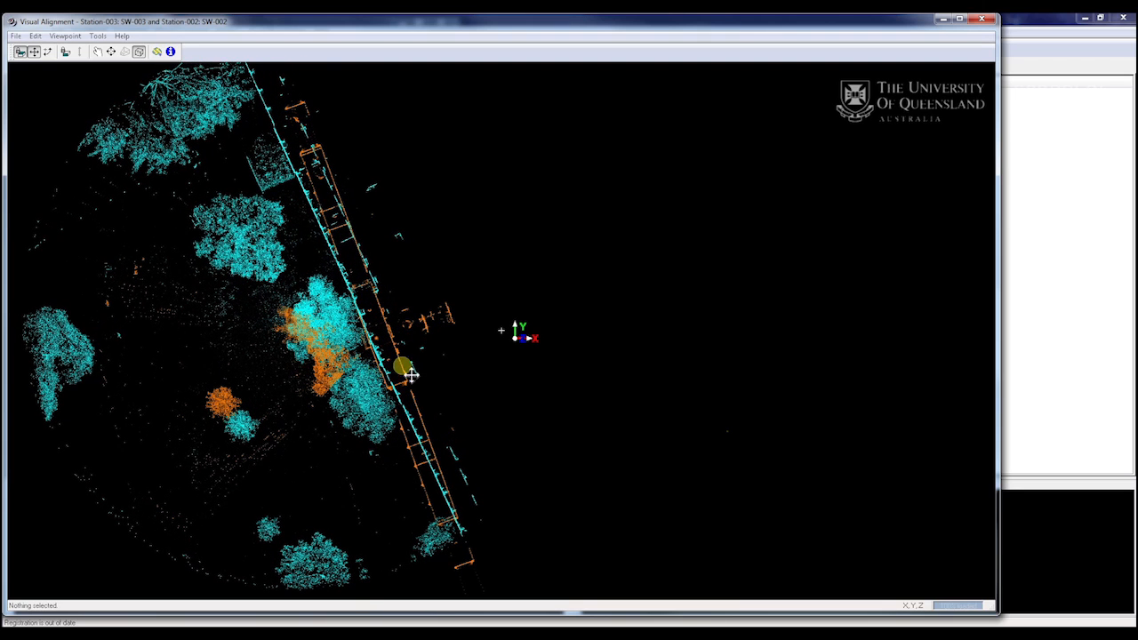
# Step: Shift the cyan cloud in the XY plane onto the corridor's rear wall line, judged on a close-up of the wall
pyautogui.click(48, 52)
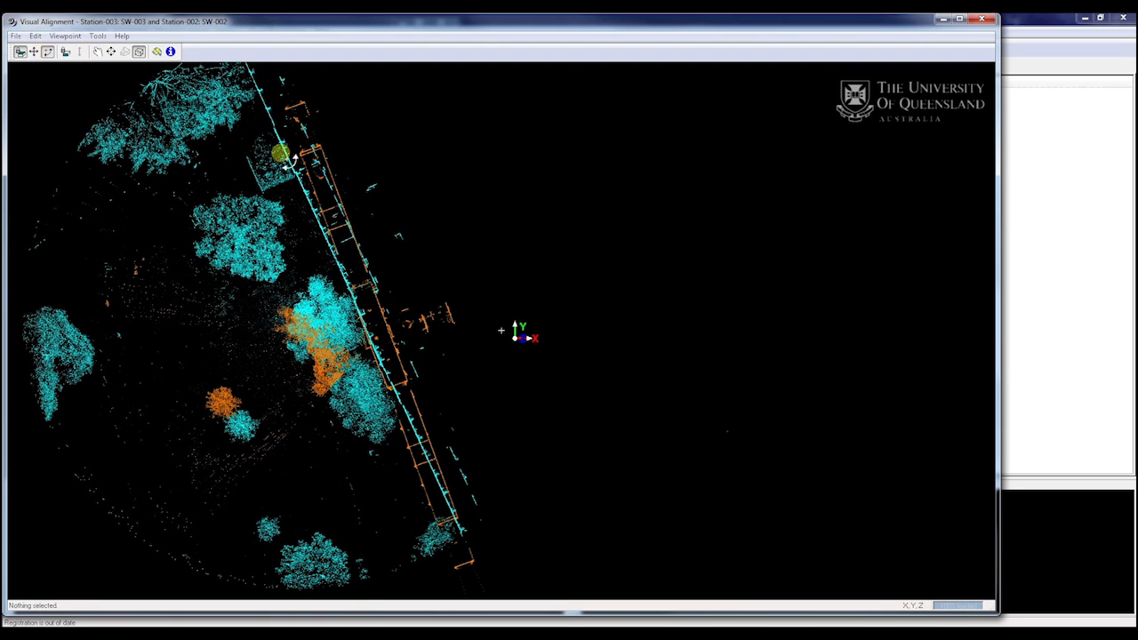
pyautogui.click(99, 52)
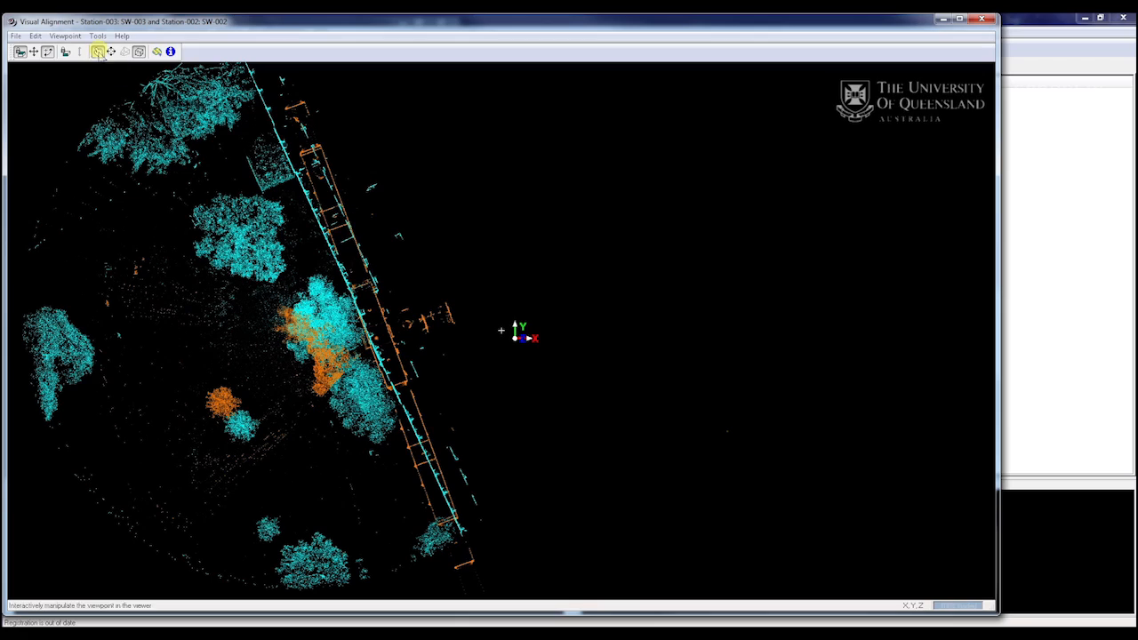
pyautogui.scroll(7, 348, 210)
pyautogui.moveTo(266, 194); pyautogui.dragTo(731, 430)
pyautogui.scroll(5, 393, 266)
pyautogui.moveTo(344, 116); pyautogui.dragTo(539, 429)
pyautogui.scroll(6, 449, 374)
pyautogui.moveTo(450, 462); pyautogui.dragTo(454, 341)
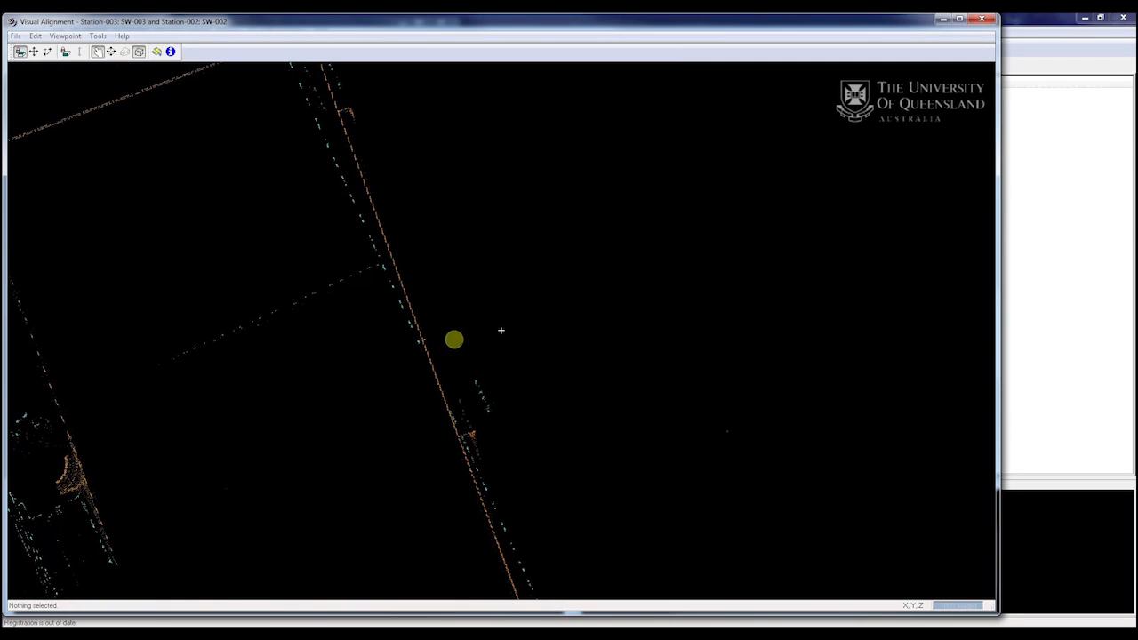
pyautogui.scroll(2, 415, 315)
pyautogui.moveTo(463, 397); pyautogui.dragTo(374, 267)
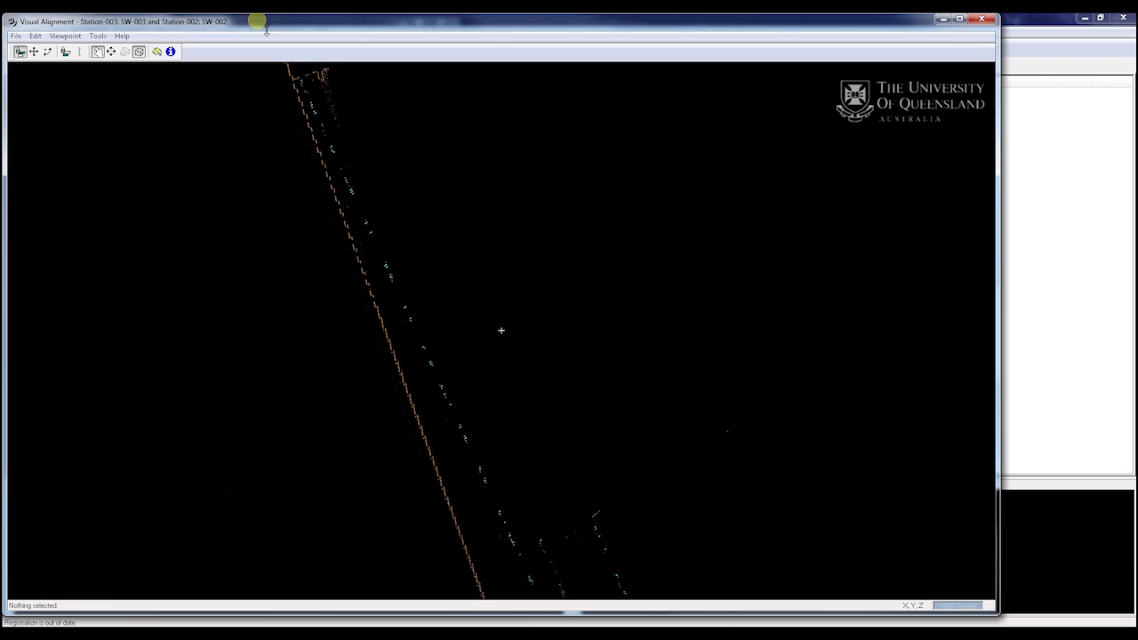
pyautogui.click(34, 51)
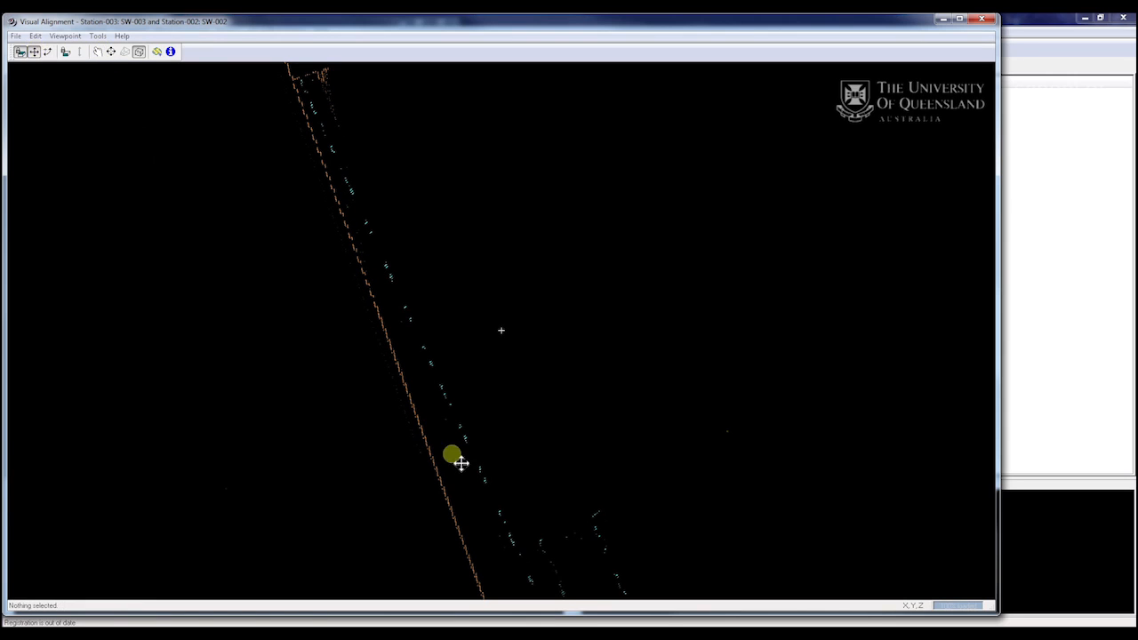
pyautogui.moveTo(454, 411); pyautogui.dragTo(427, 427)
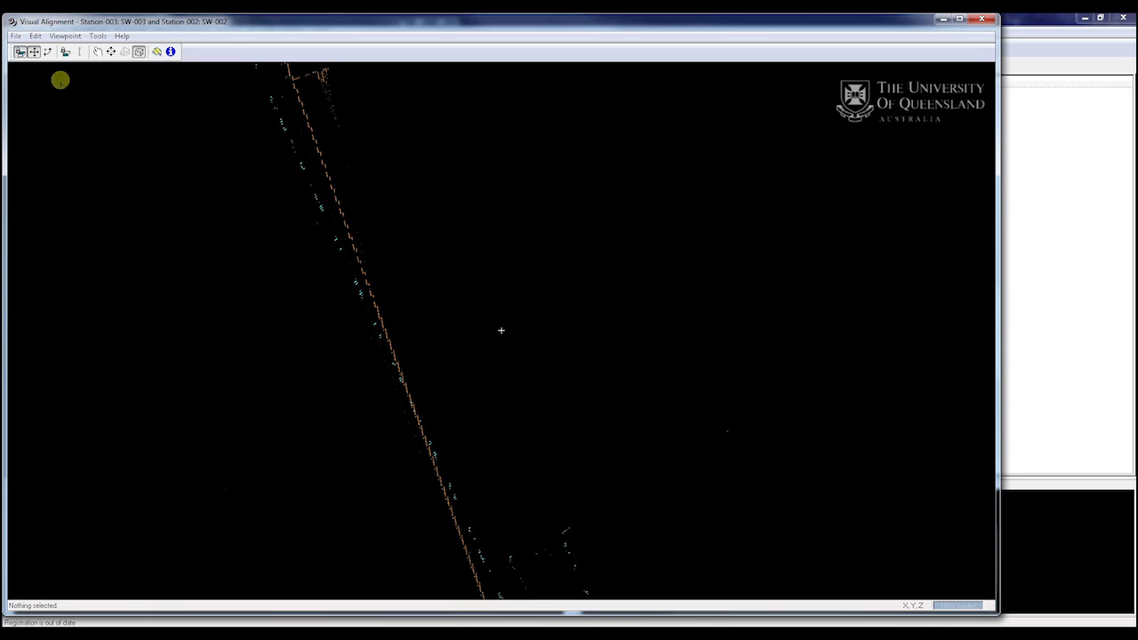
# Step: Fine-rotate the cyan Station-002 cloud about Z until its wall points run parallel to the orange wall line
pyautogui.click(47, 51)
pyautogui.moveTo(374, 341); pyautogui.dragTo(356, 305)
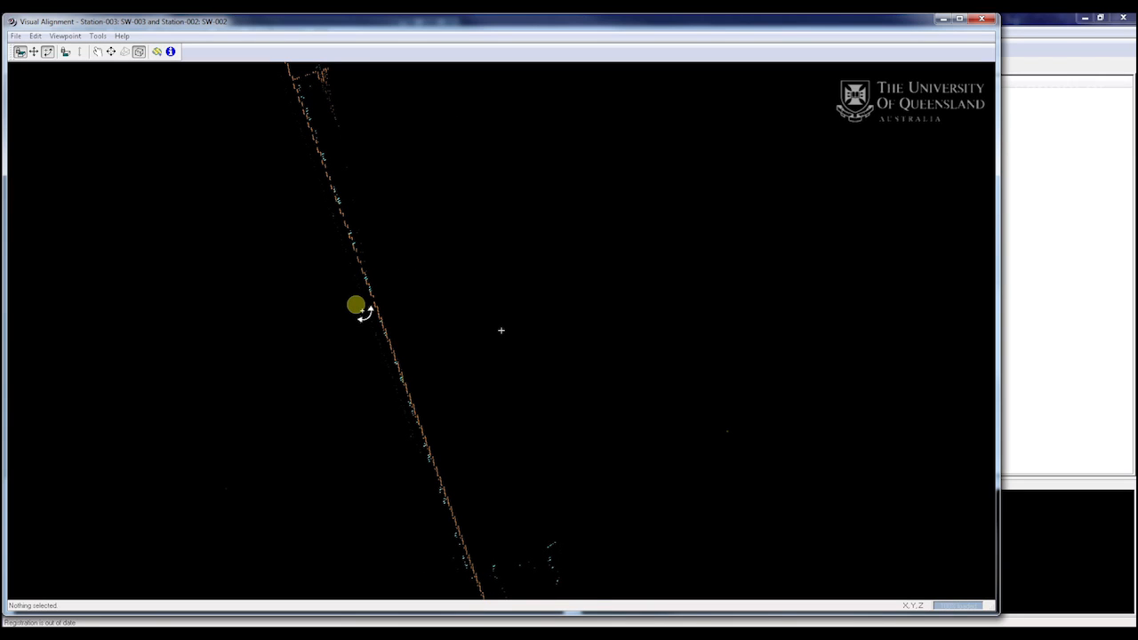
pyautogui.moveTo(355, 305); pyautogui.dragTo(355, 306)
# Step: Slide the cyan cloud along the corridor wall to match its cross wall with the orange cross wall
pyautogui.click(33, 52)
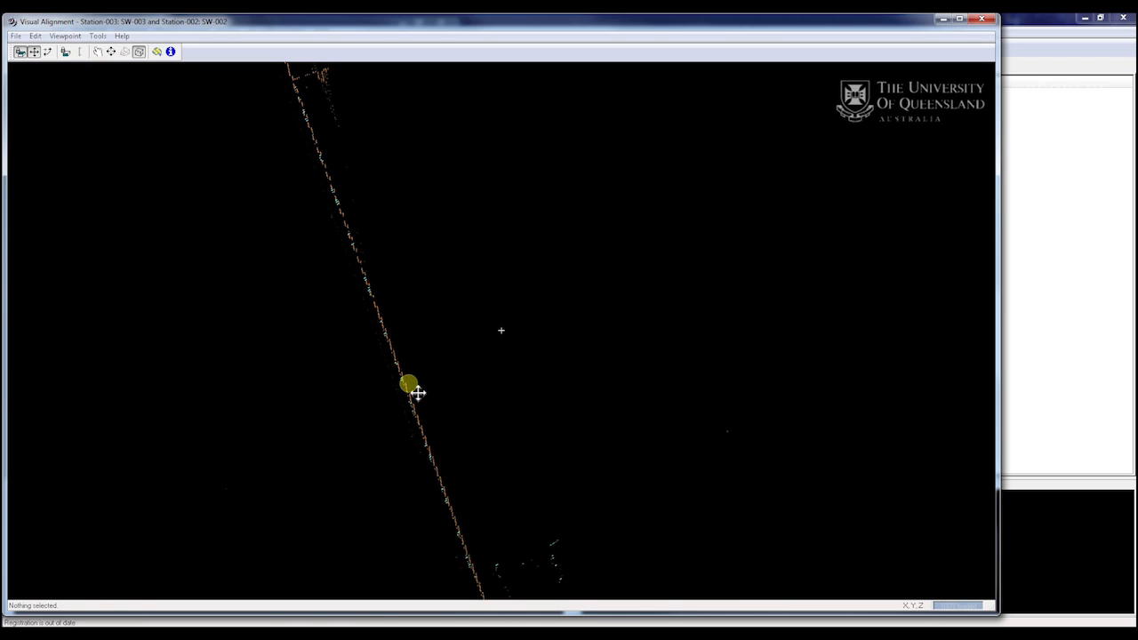
pyautogui.moveTo(417, 392)
pyautogui.mouseDown()
pyautogui.moveTo(435, 393)
pyautogui.moveTo(457, 114)
pyautogui.moveTo(522, 295)
pyautogui.mouseUp()
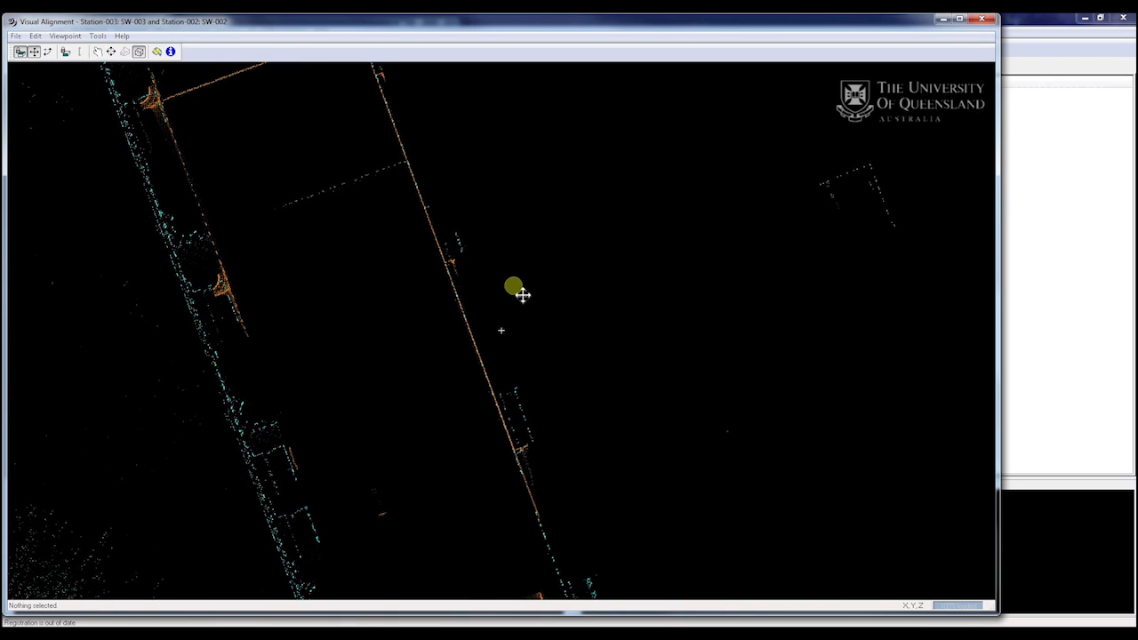
pyautogui.moveTo(521, 300); pyautogui.dragTo(515, 194, button='middle')
pyautogui.moveTo(560, 412); pyautogui.dragTo(554, 204, button='middle')
pyautogui.moveTo(549, 465); pyautogui.dragTo(569, 384, button='middle')
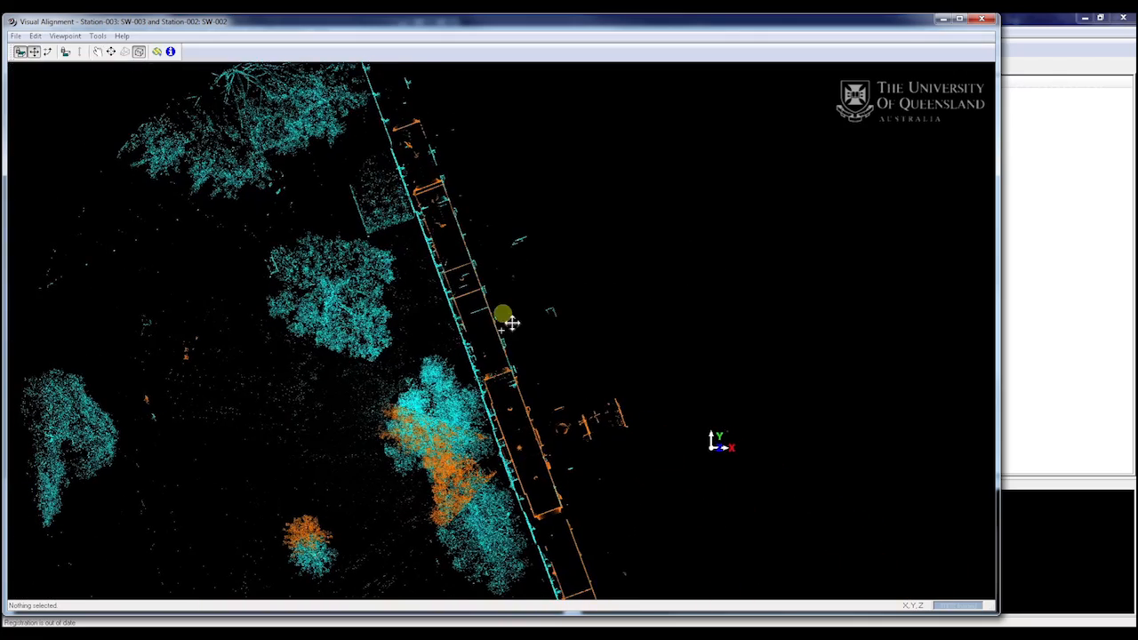
pyautogui.moveTo(511, 323); pyautogui.dragTo(538, 495, button='middle')
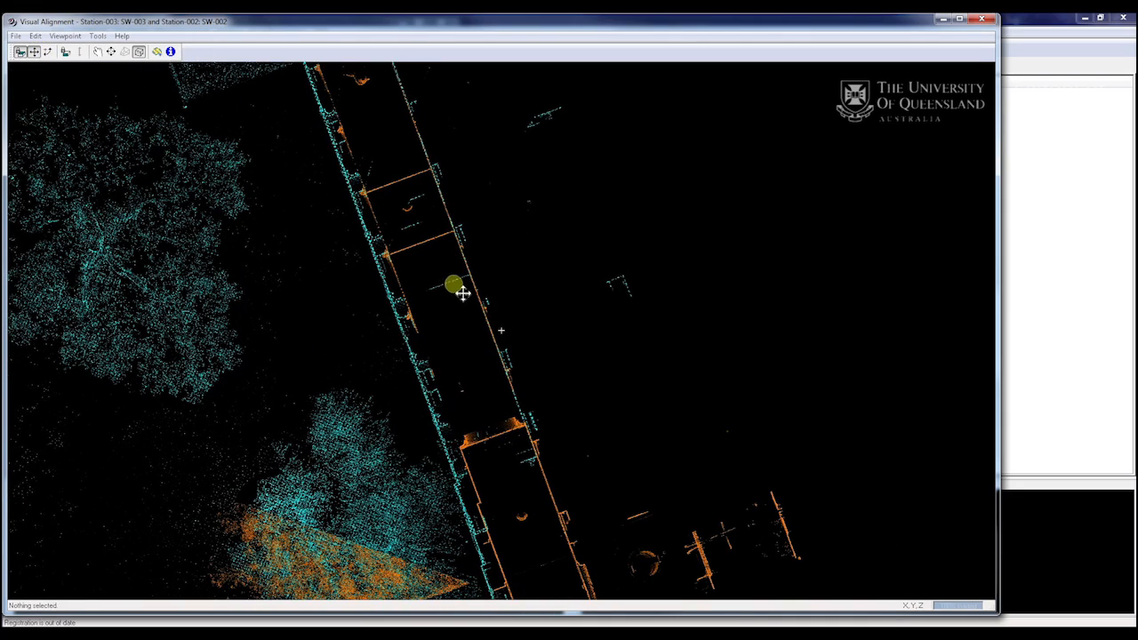
pyautogui.moveTo(461, 293); pyautogui.dragTo(444, 250)
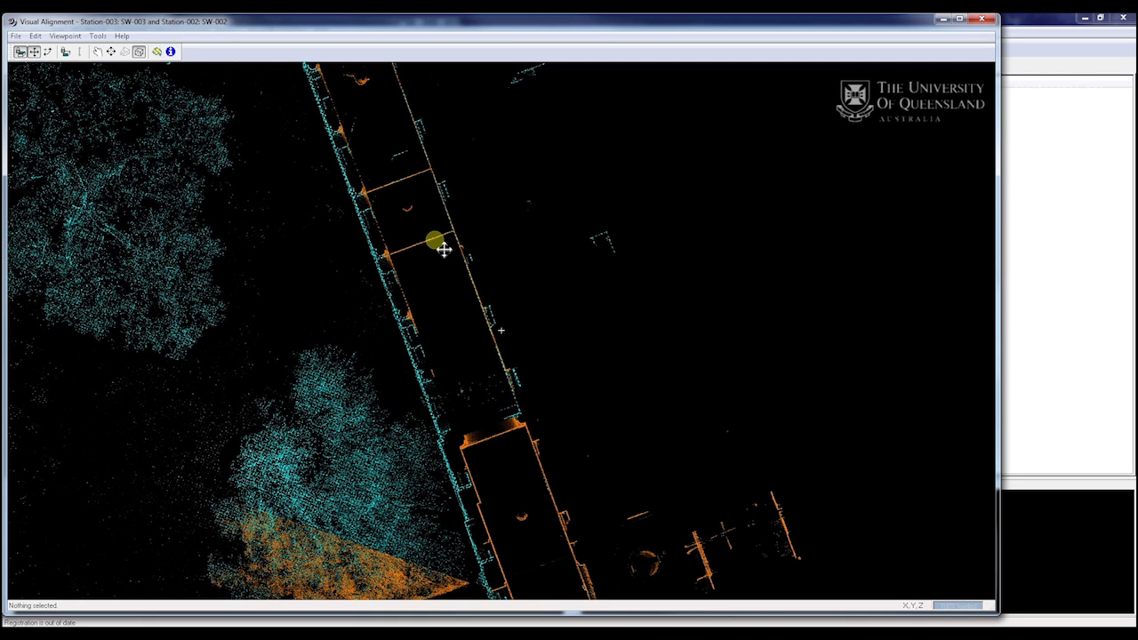
pyautogui.moveTo(444, 250); pyautogui.dragTo(445, 250)
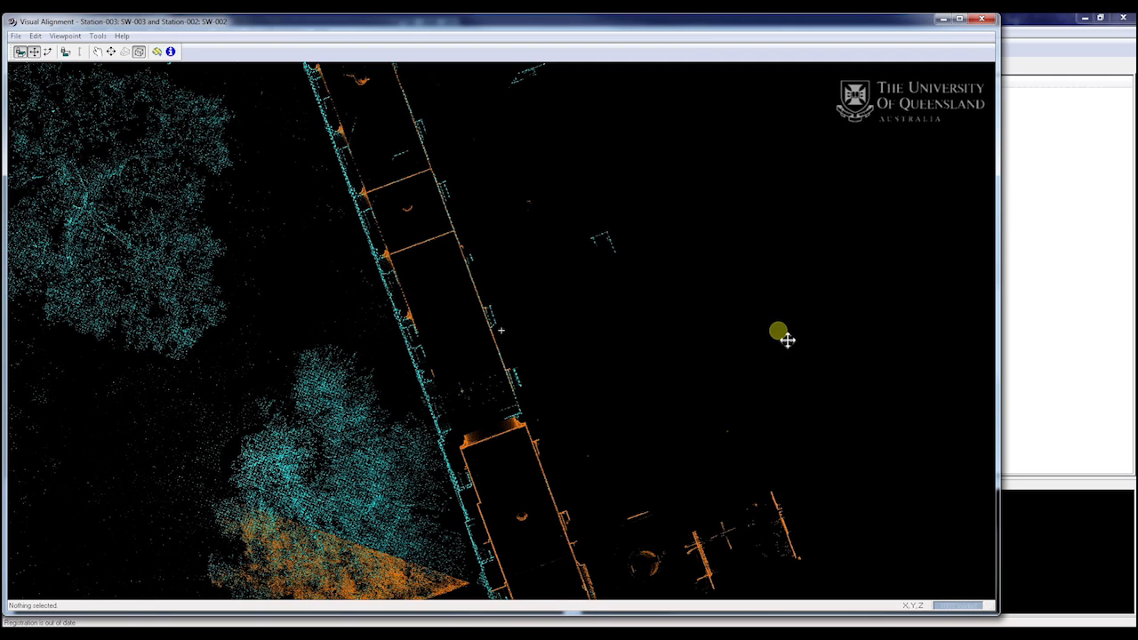
pyautogui.moveTo(440, 155); pyautogui.dragTo(438, 155)
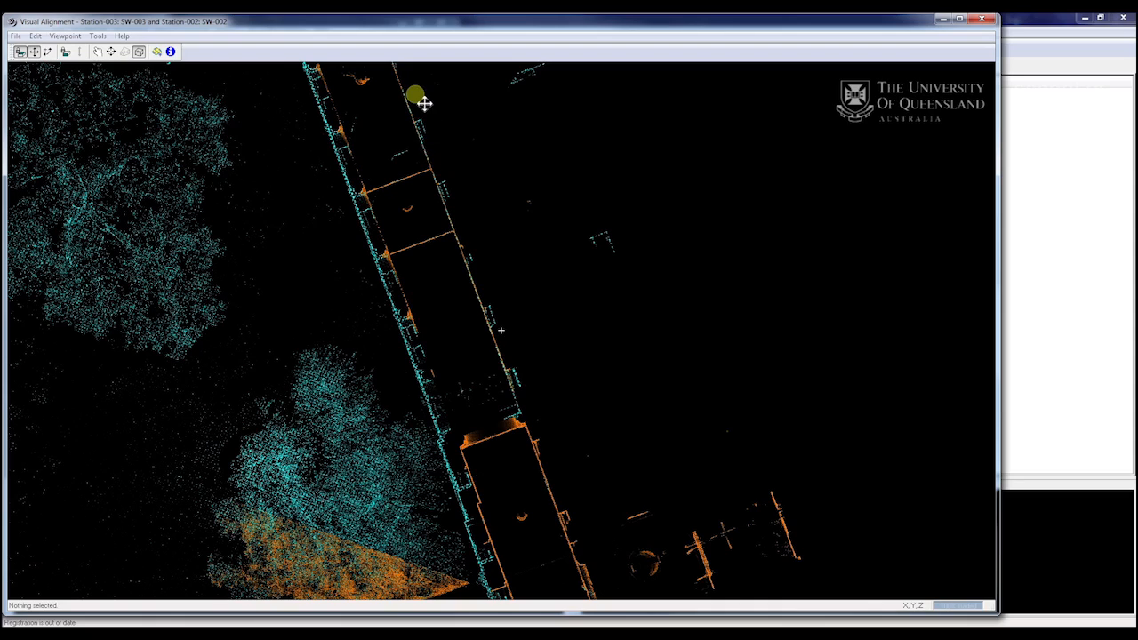
# Step: Nudge the cyan cloud in the XY plane to line up its recess corners with the orange ones along the rear wall
pyautogui.press('space')
pyautogui.moveTo(407, 78); pyautogui.dragTo(446, 251, button='middle')
pyautogui.press('space')
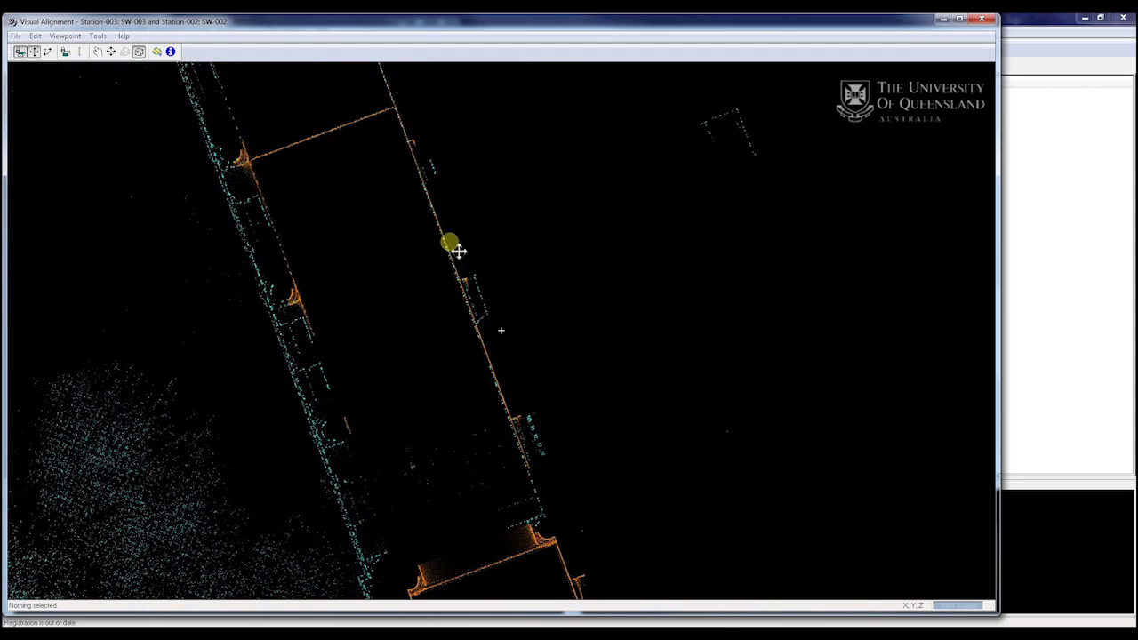
pyautogui.press('space')
pyautogui.moveTo(419, 178); pyautogui.dragTo(470, 362, button='middle')
pyautogui.press('space')
pyautogui.moveTo(479, 372); pyautogui.dragTo(456, 356)
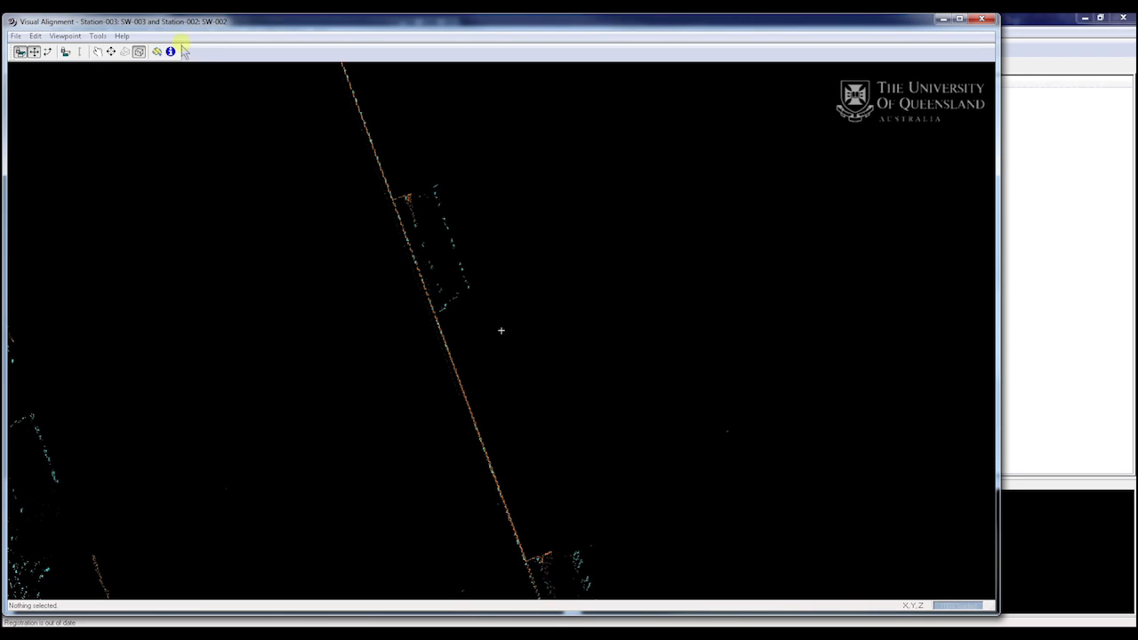
# Step: Fine-rotate the cyan Station-002 cloud about Z to remove the last angular offset along the full length of the orange corridor wall
pyautogui.click(47, 52)
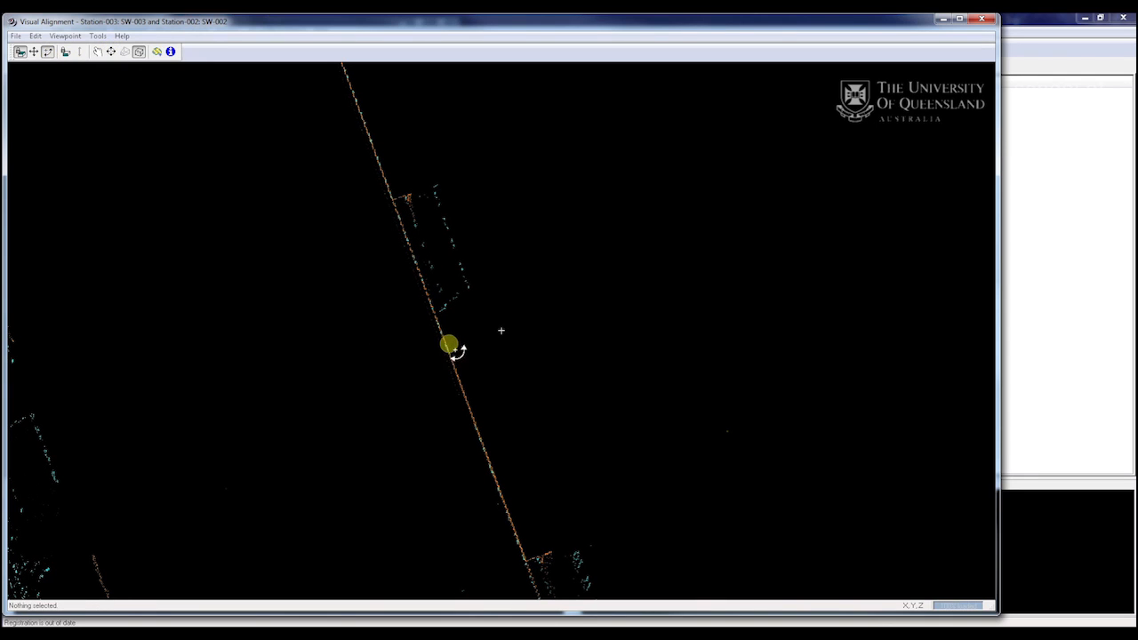
pyautogui.moveTo(446, 332); pyautogui.dragTo(434, 277)
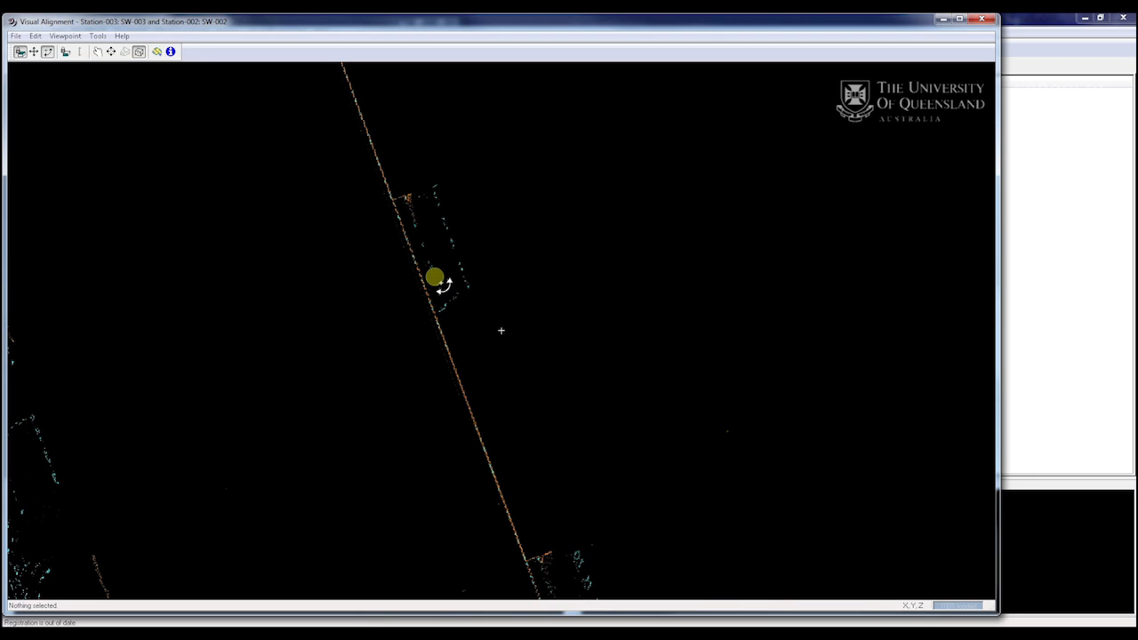
pyautogui.moveTo(433, 278); pyautogui.dragTo(335, 137)
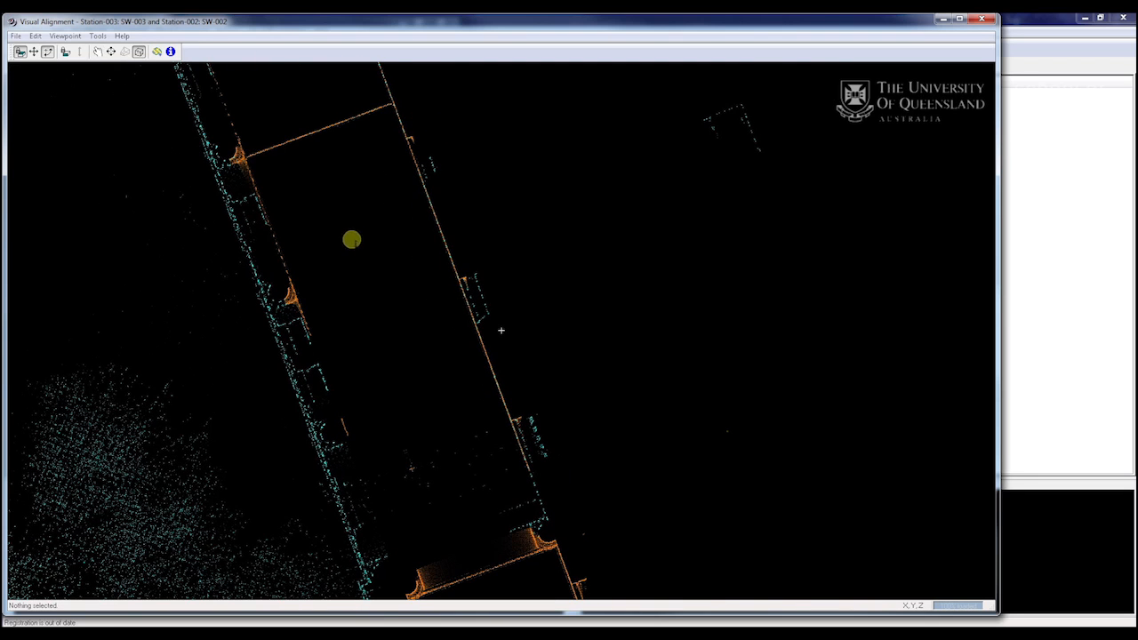
pyautogui.moveTo(350, 241); pyautogui.dragTo(358, 104)
pyautogui.moveTo(468, 379); pyautogui.dragTo(462, 205, button='middle')
pyautogui.moveTo(533, 462); pyautogui.dragTo(515, 388, button='middle')
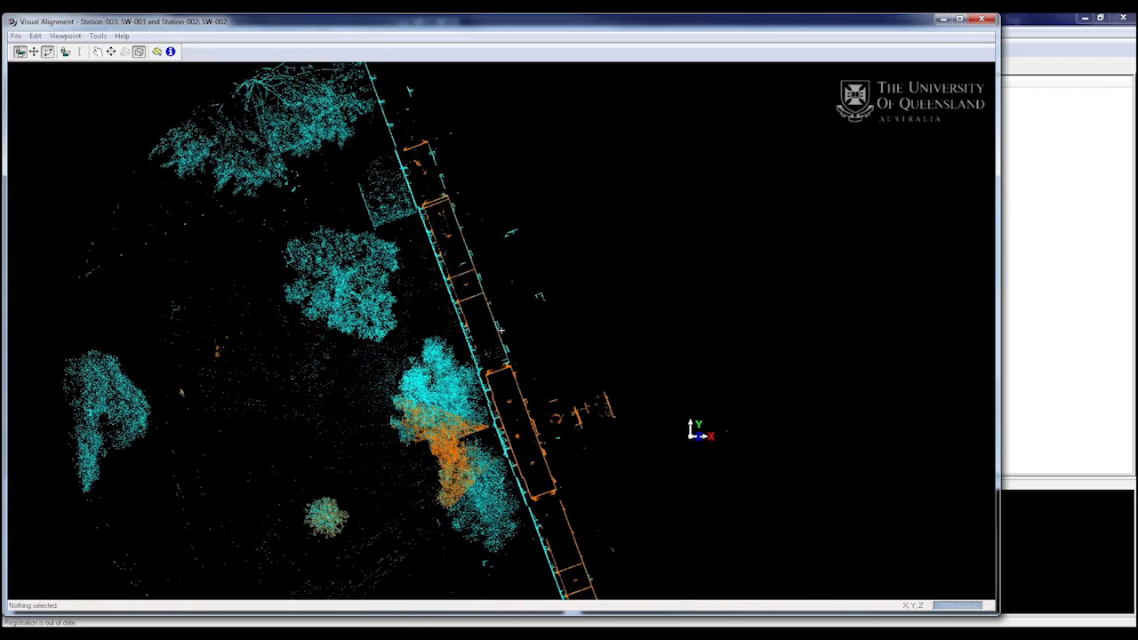
# Step: Switch to Elevation View and raise the cyan cloud in Z until its floor line meets the orange floor beneath the archway
pyautogui.click(68, 35)
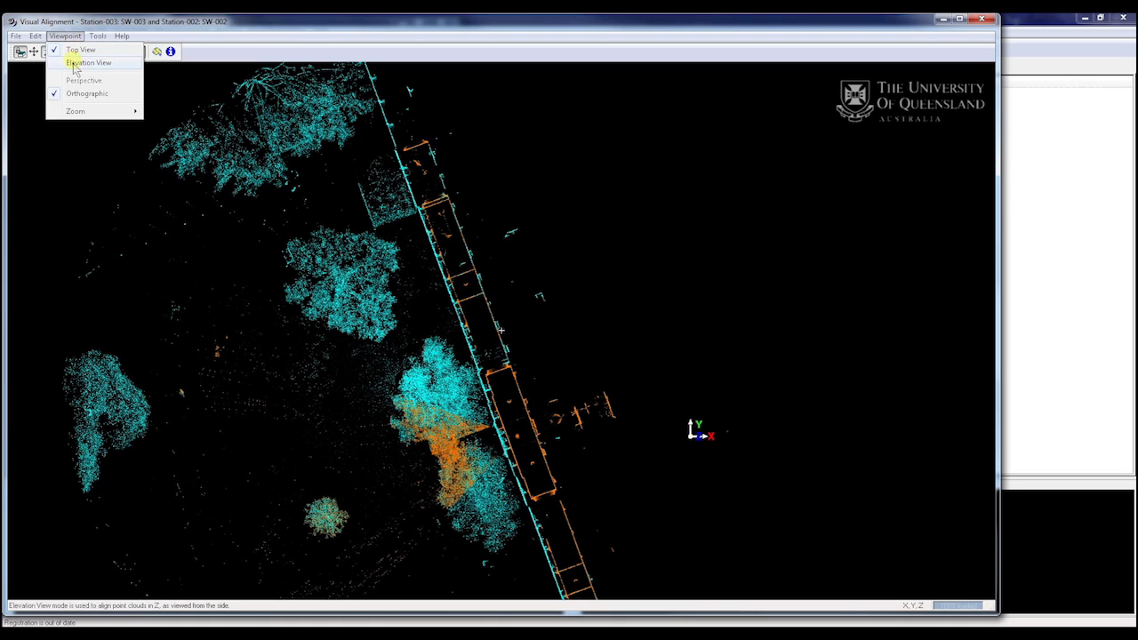
pyautogui.click(77, 65)
pyautogui.moveTo(628, 393); pyautogui.dragTo(592, 393)
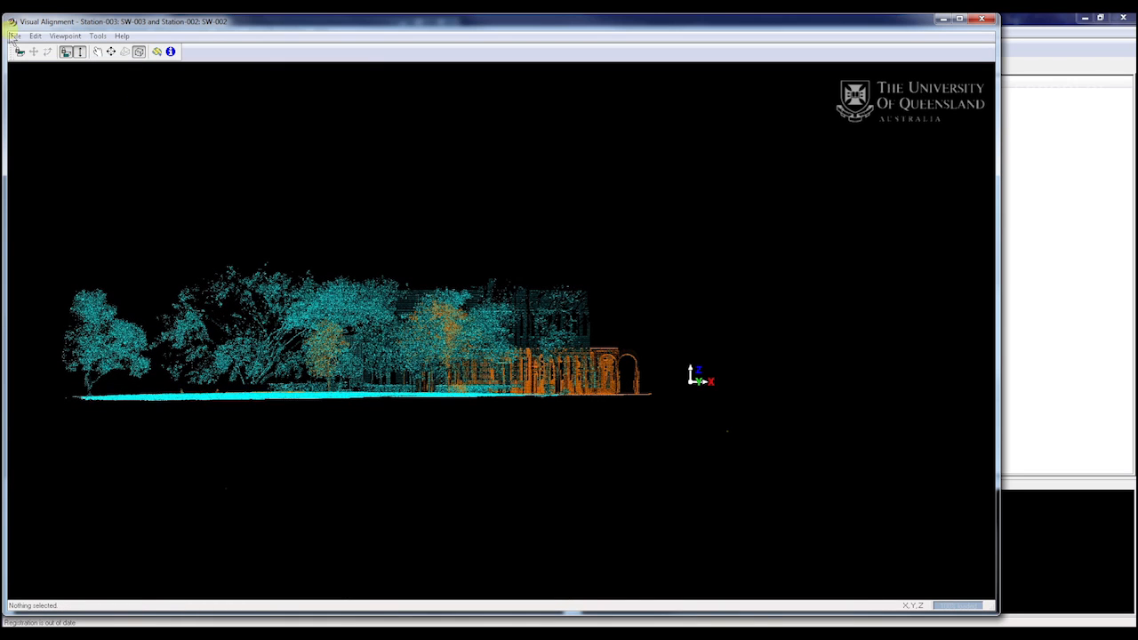
pyautogui.moveTo(233, 285); pyautogui.dragTo(395, 330)
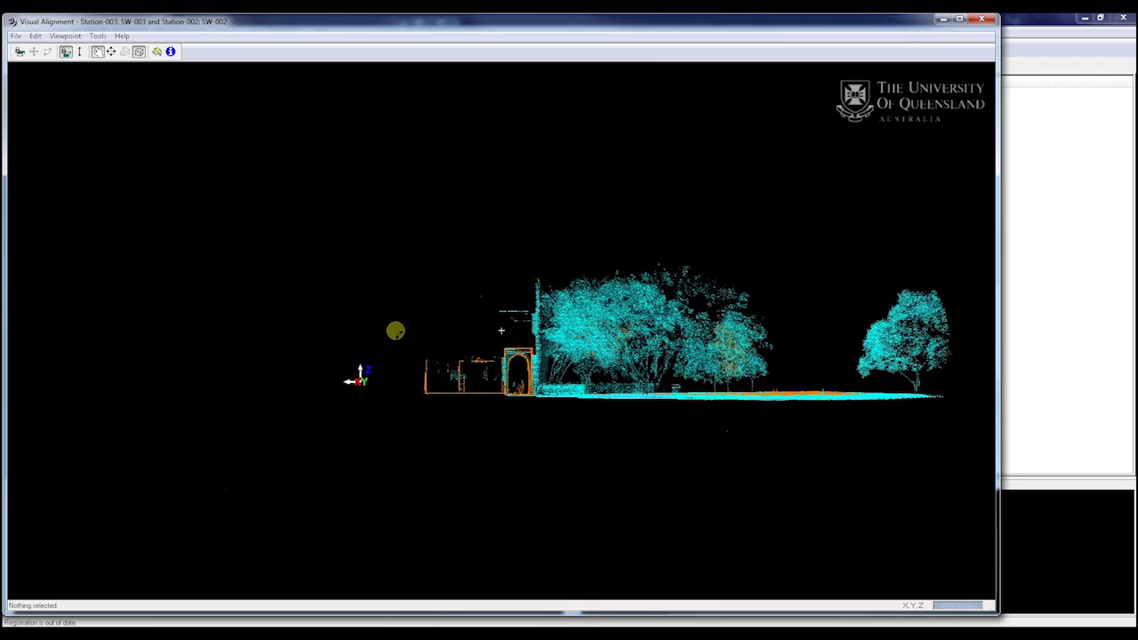
pyautogui.moveTo(452, 312); pyautogui.dragTo(538, 621, button='middle')
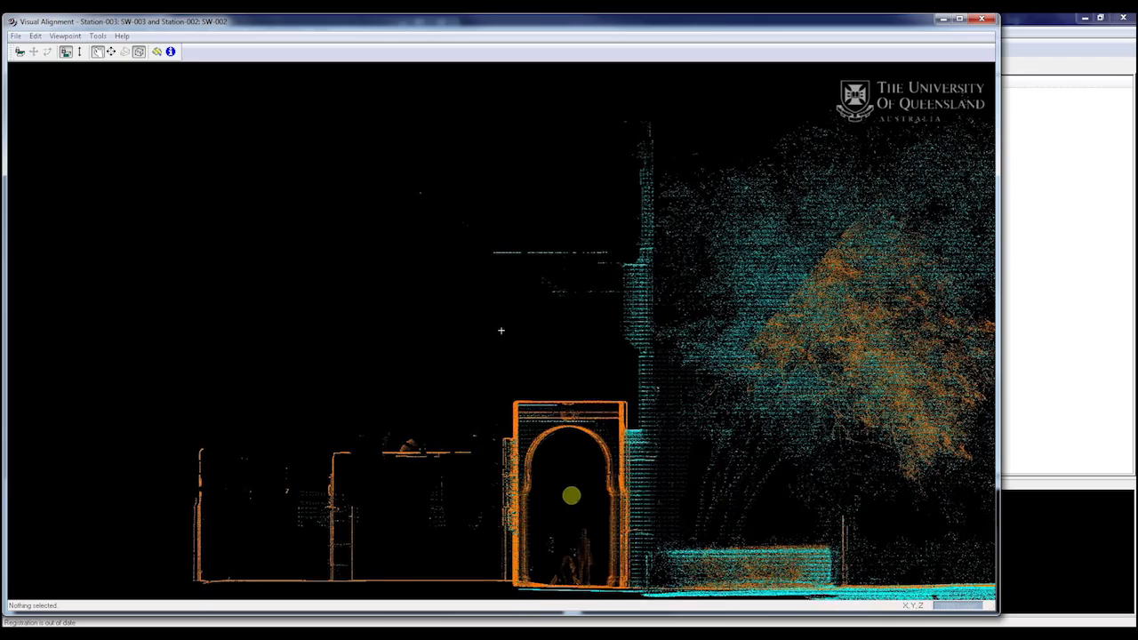
pyautogui.moveTo(572, 496); pyautogui.dragTo(541, 347, button='right')
pyautogui.moveTo(541, 347); pyautogui.dragTo(564, 498, button='middle')
pyautogui.moveTo(564, 498); pyautogui.dragTo(563, 430, button='right')
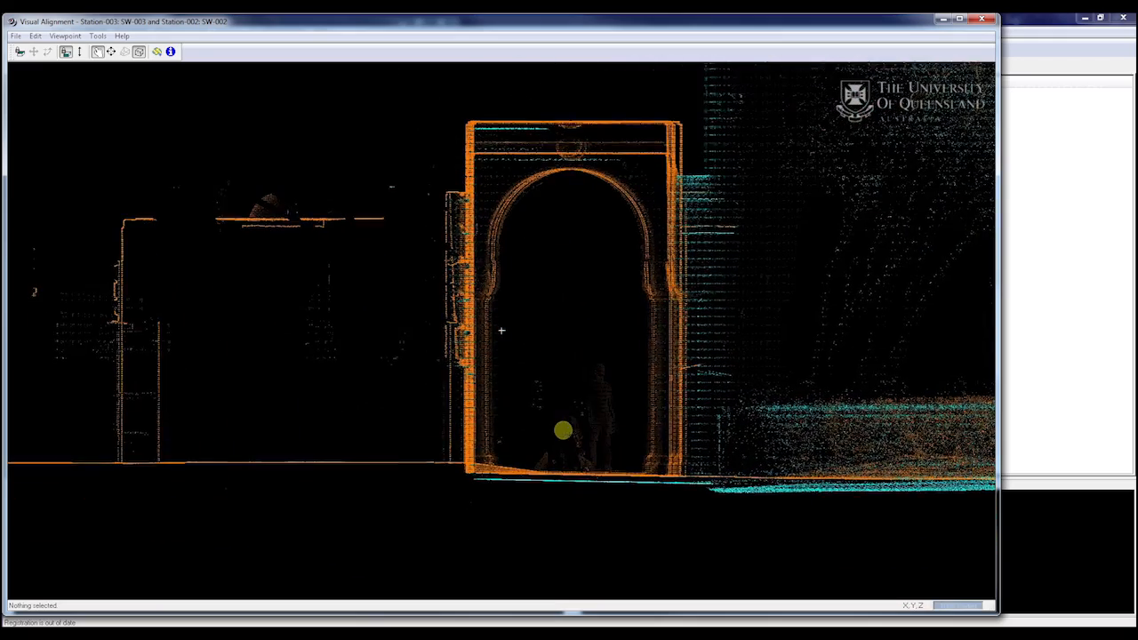
pyautogui.click(79, 52)
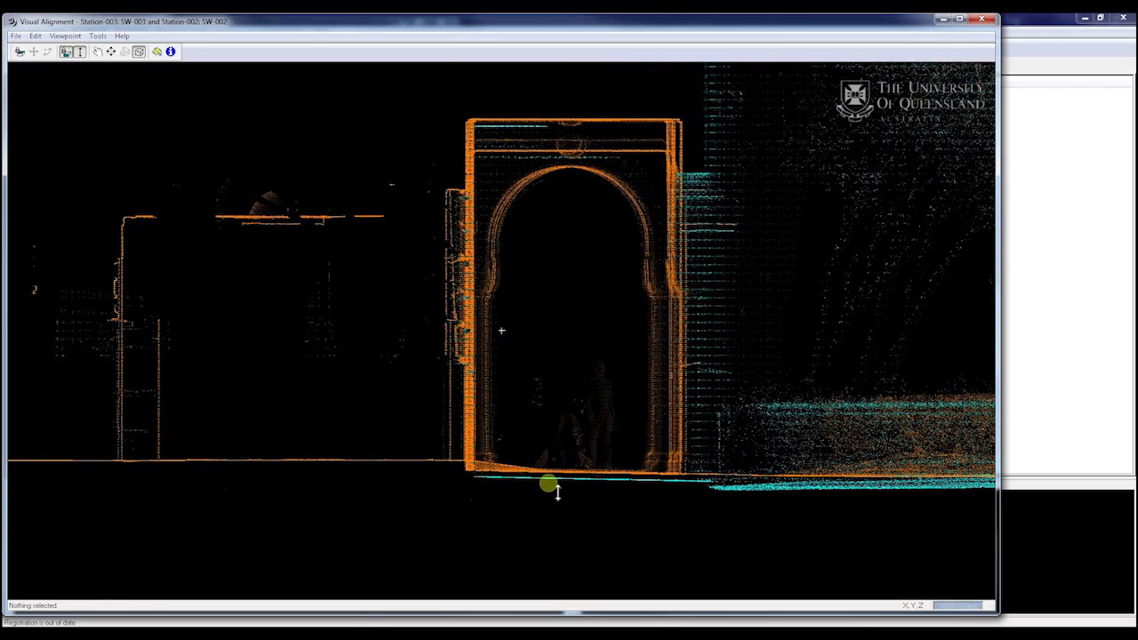
pyautogui.moveTo(558, 487); pyautogui.dragTo(557, 480)
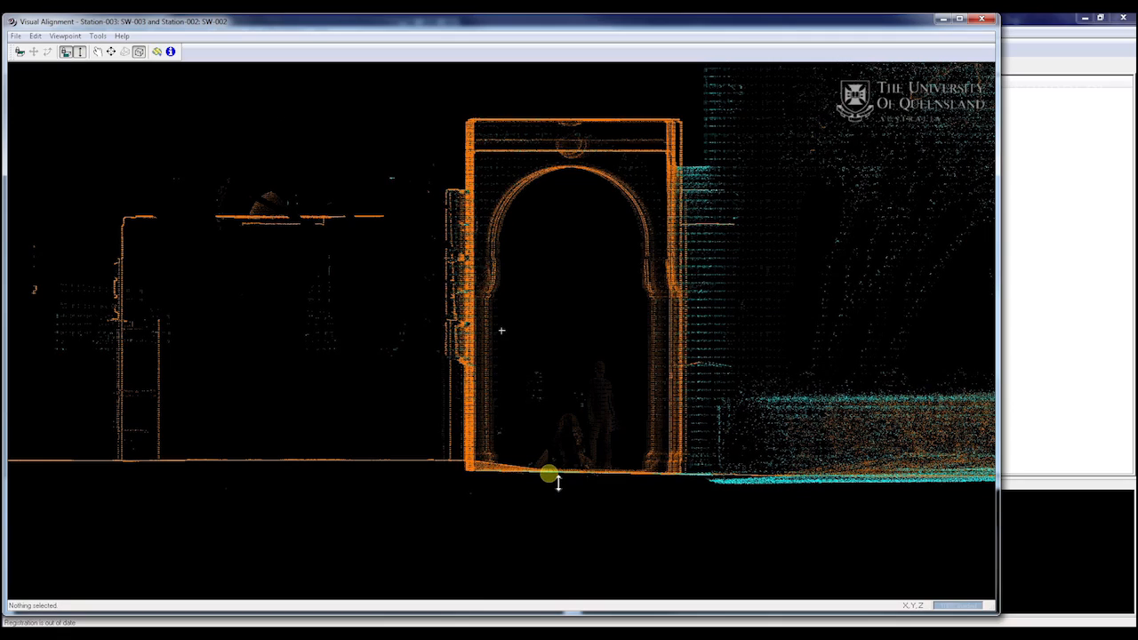
pyautogui.moveTo(560, 469); pyautogui.dragTo(576, 327, button='middle')
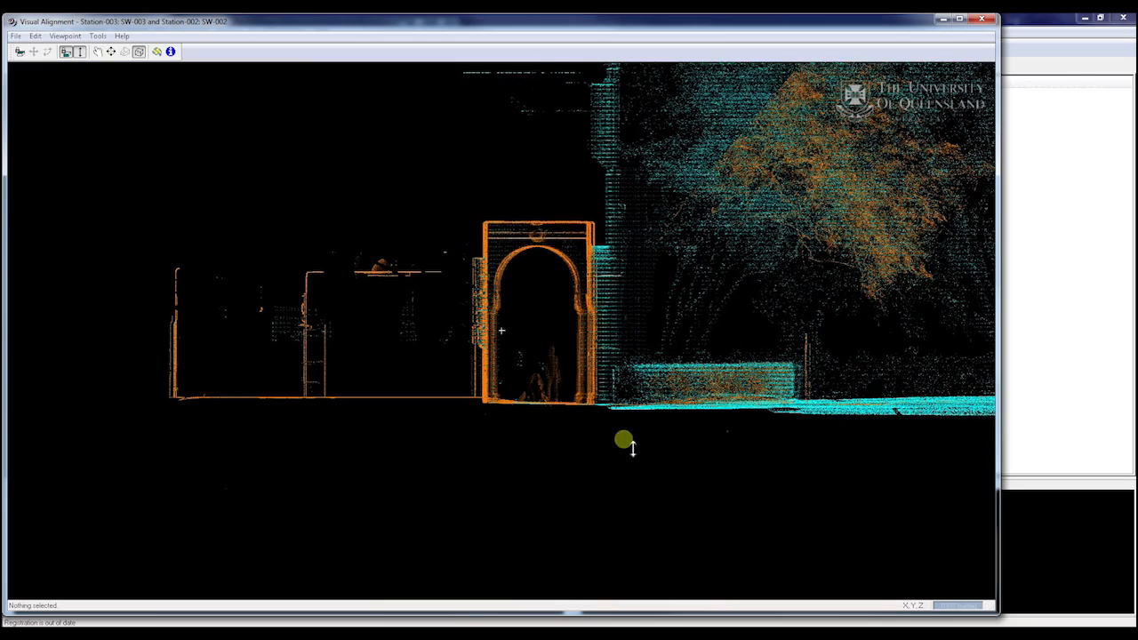
# Step: Optimize the Station-003 to Station-002 cloud constraint, accept merging the groups, and close the visual alignment
pyautogui.click(93, 37)
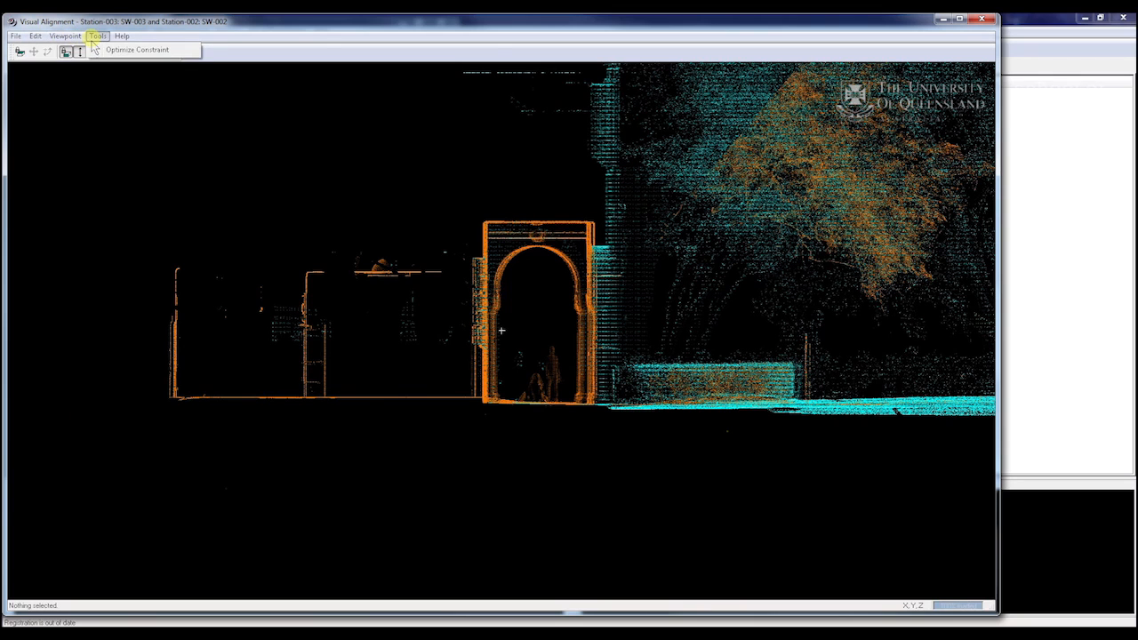
pyautogui.click(105, 51)
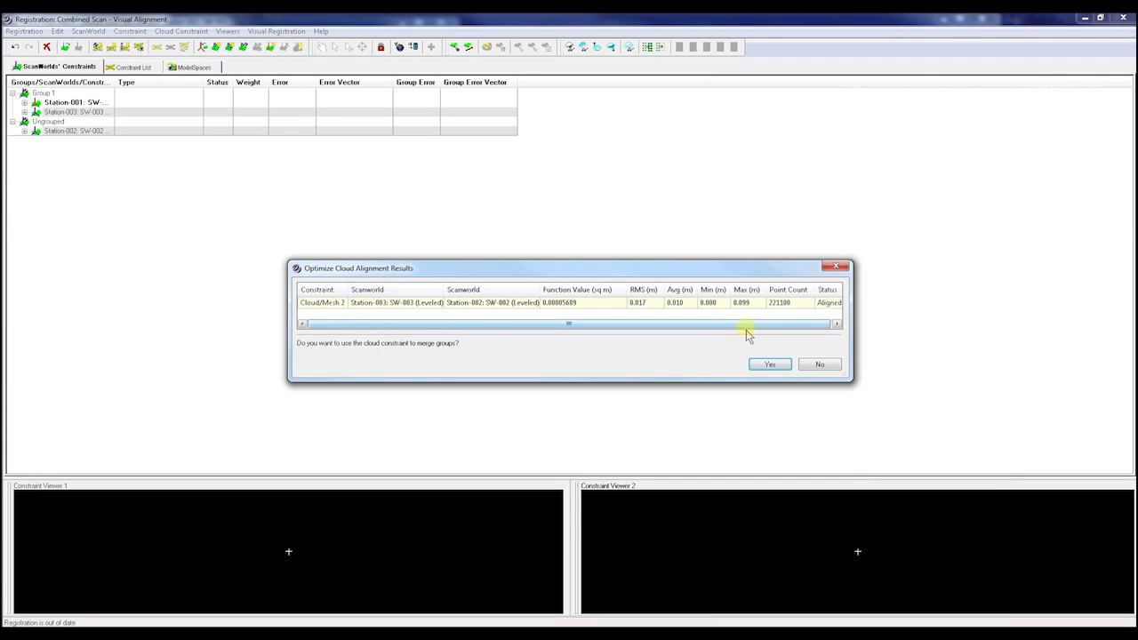
pyautogui.click(778, 369)
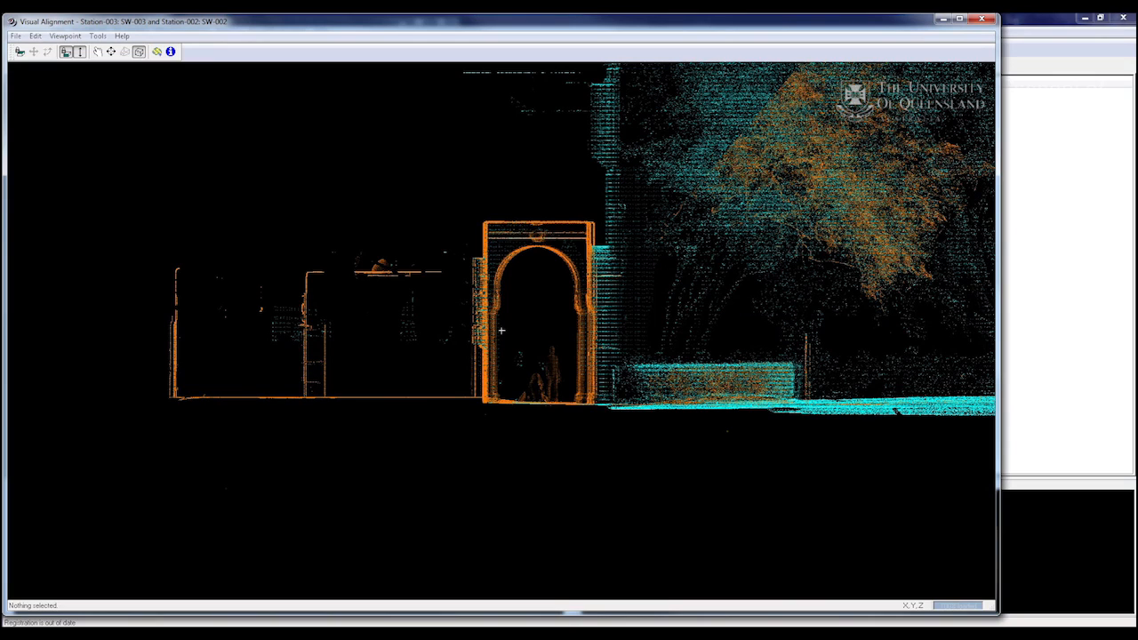
pyautogui.click(987, 21)
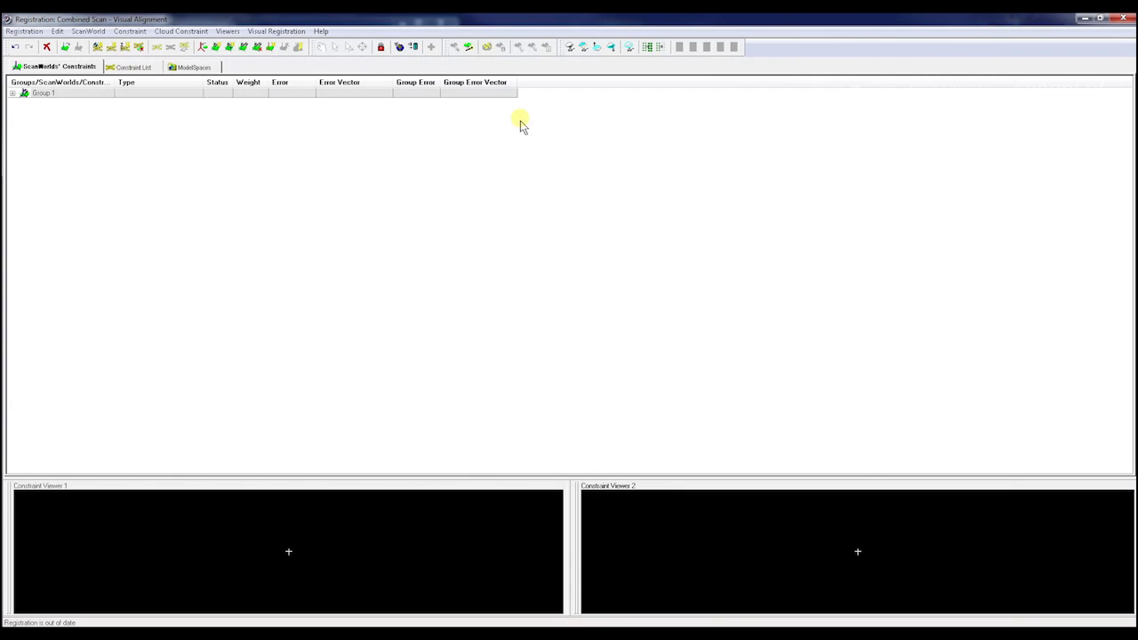
# Step: Open the interim results from the constraint list and turn the combined point cloud to a plan view of the whole corridor
pyautogui.click(129, 68)
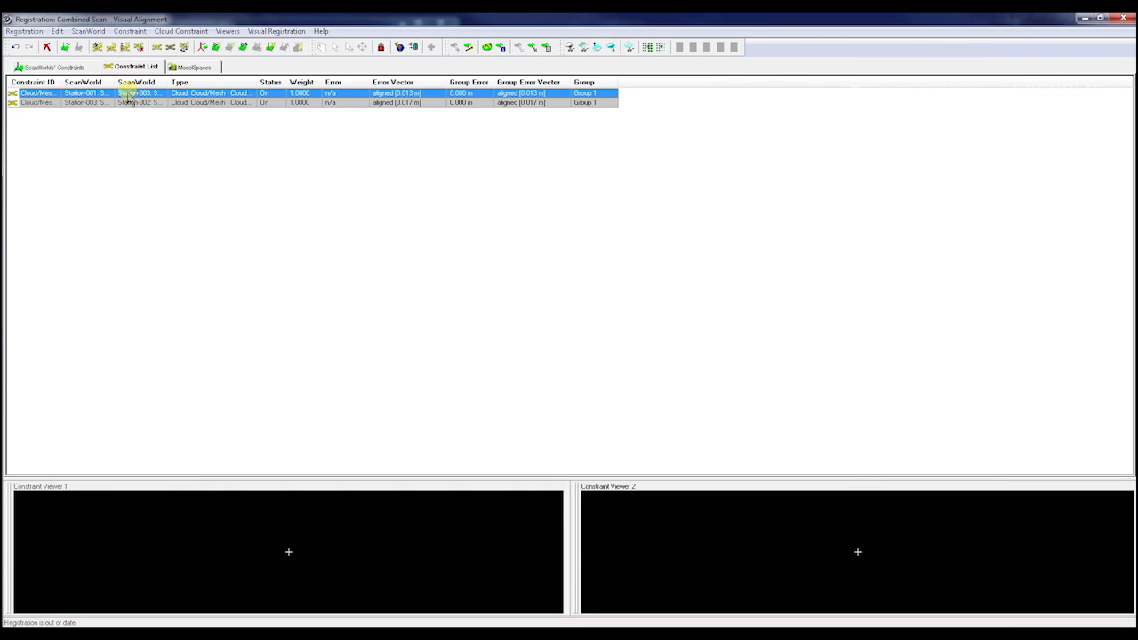
pyautogui.rightClick(129, 96)
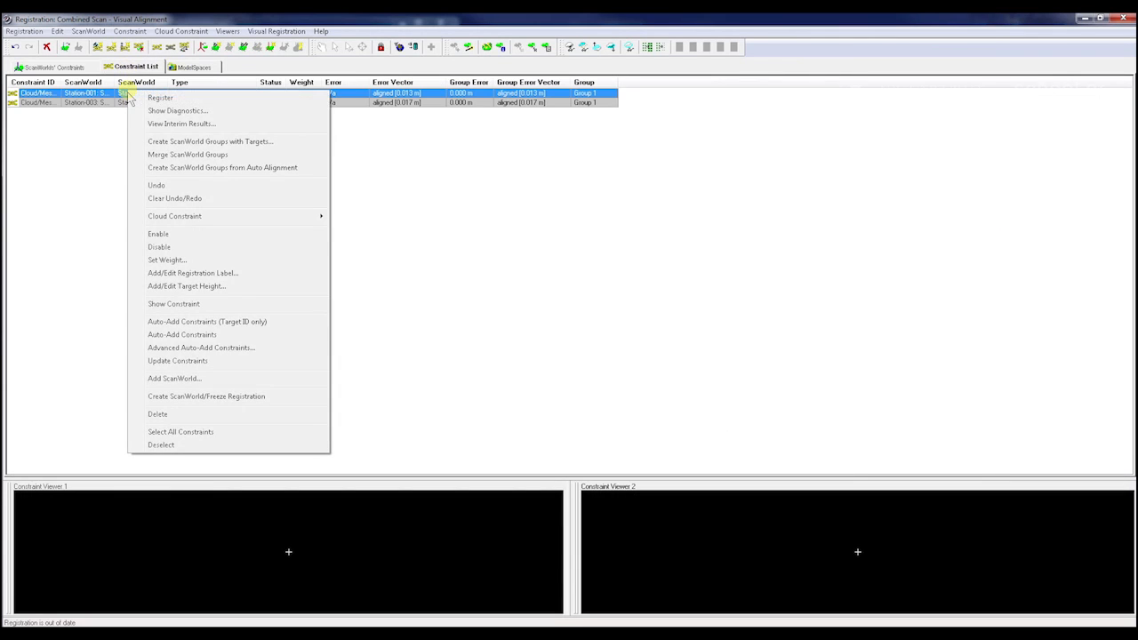
pyautogui.click(169, 124)
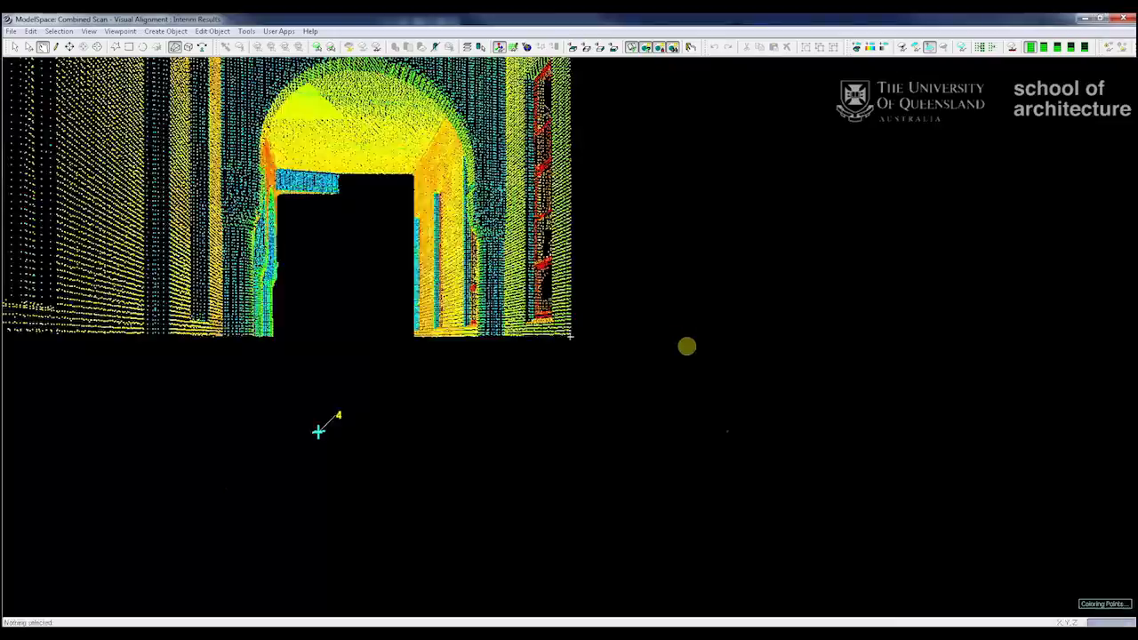
pyautogui.moveTo(685, 345); pyautogui.dragTo(571, 336)
pyautogui.scroll(-5, 604, 358)
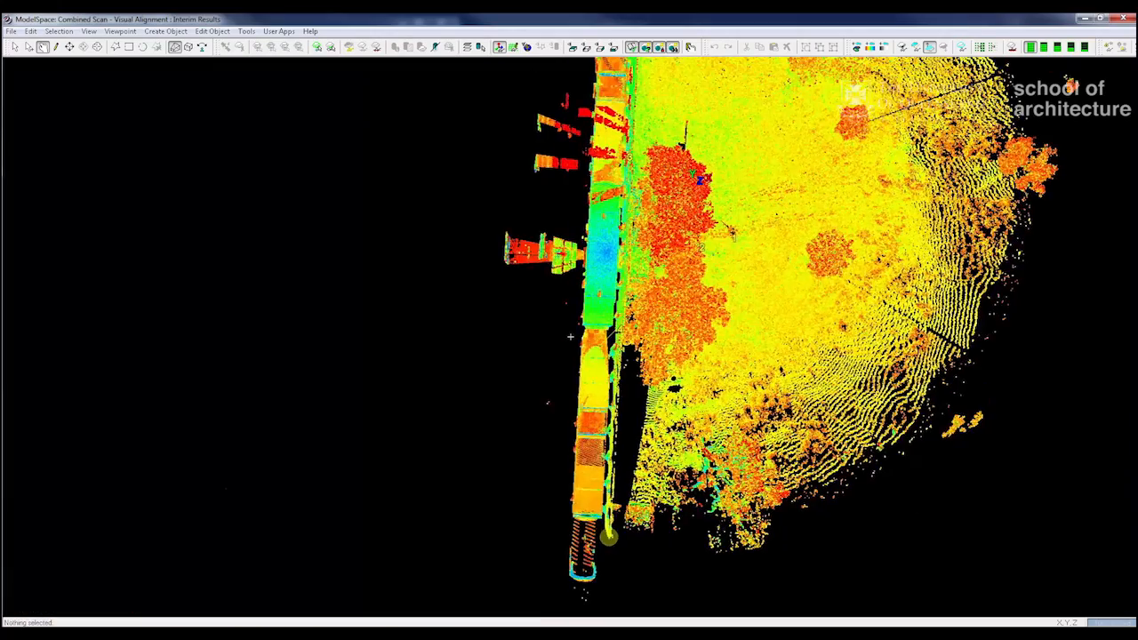
pyautogui.moveTo(608, 544)
pyautogui.mouseDown()
pyautogui.moveTo(752, 528)
pyautogui.moveTo(790, 536)
pyautogui.moveTo(718, 544)
pyautogui.mouseUp()
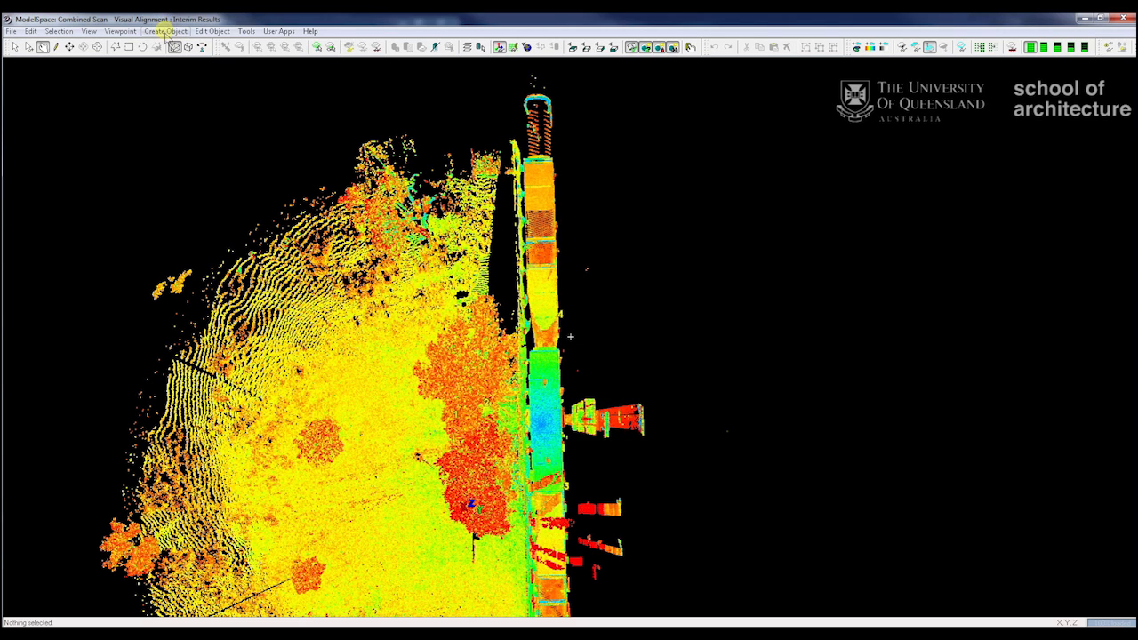
# Step: Colour the combined clouds by ScanWorld using the ScanWorld Explorer, declining to save the ModelSpace view
pyautogui.click(249, 32)
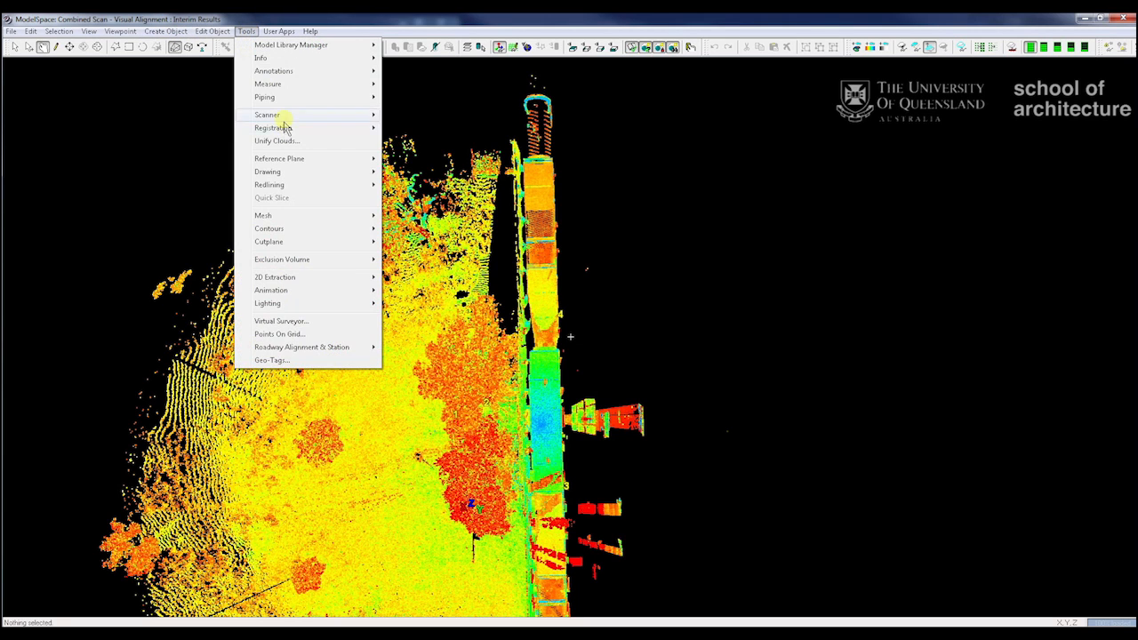
pyautogui.moveTo(279, 116)
pyautogui.click(435, 115)
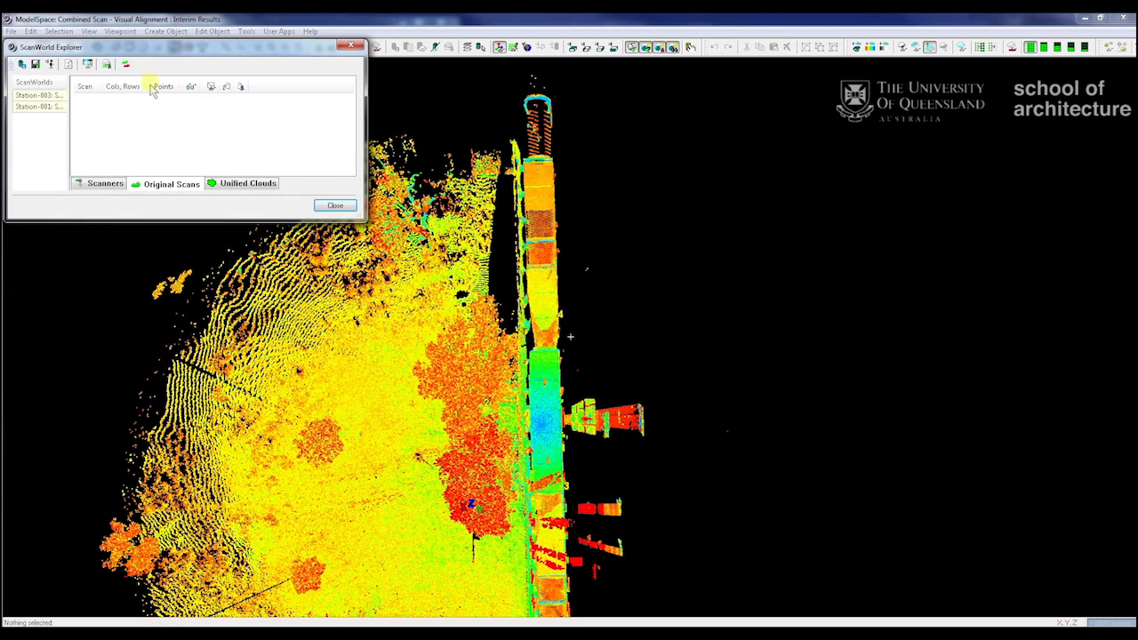
pyautogui.click(125, 66)
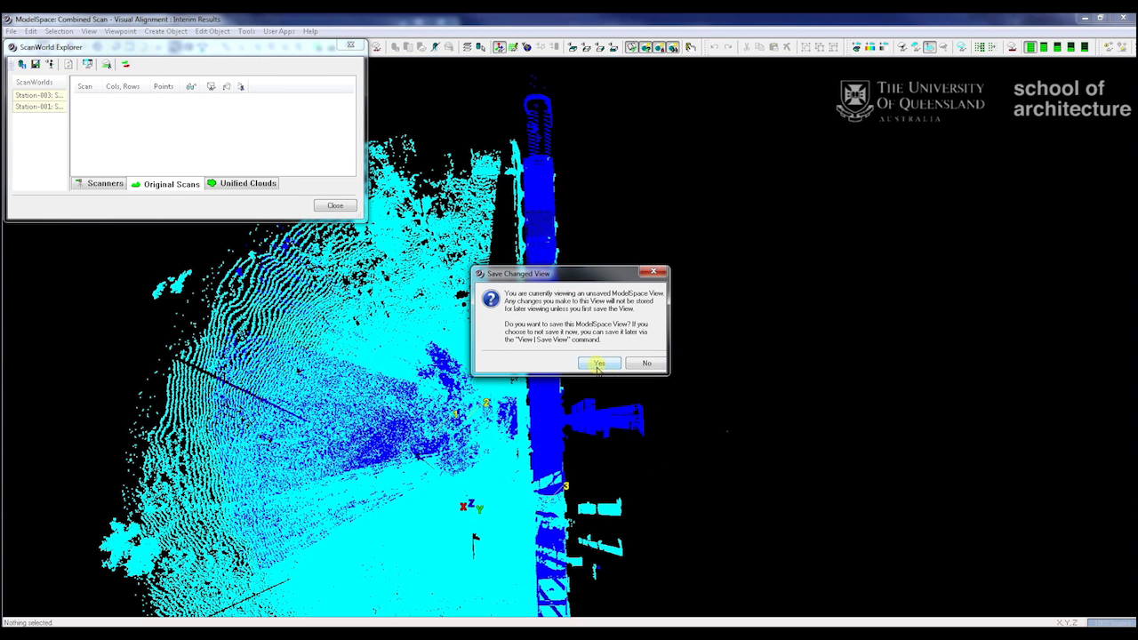
pyautogui.click(646, 363)
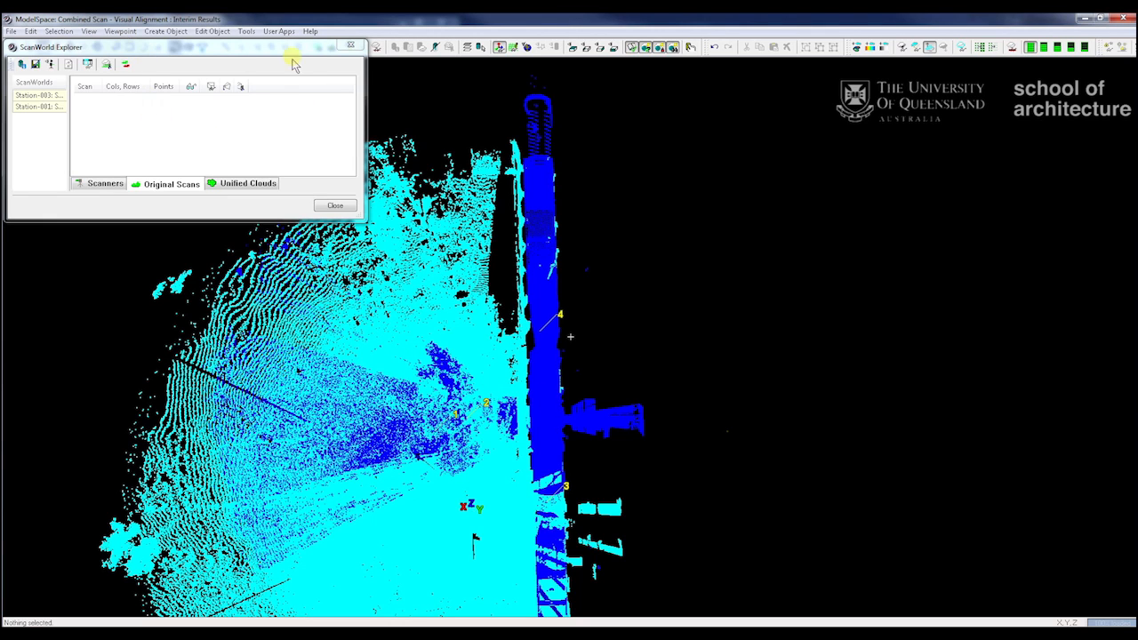
pyautogui.click(345, 202)
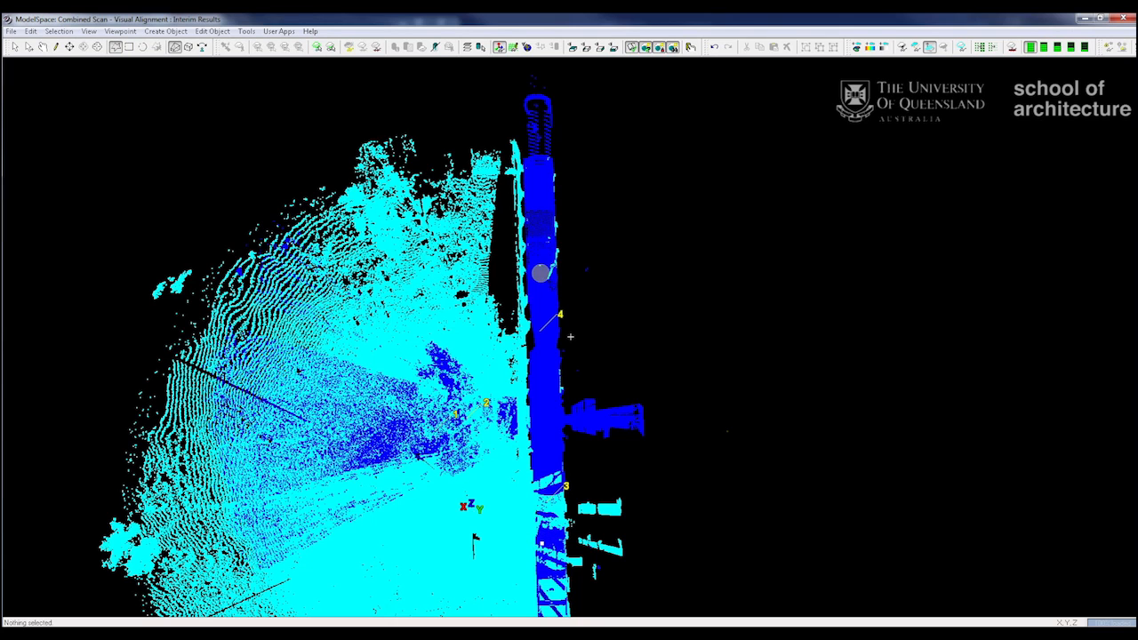
# Step: Fence the middle stretch of the corridor and its side room with a polygon and copy the fenced points to a new ModelSpace
pyautogui.click(532, 252)
pyautogui.click(586, 242)
pyautogui.click(670, 346)
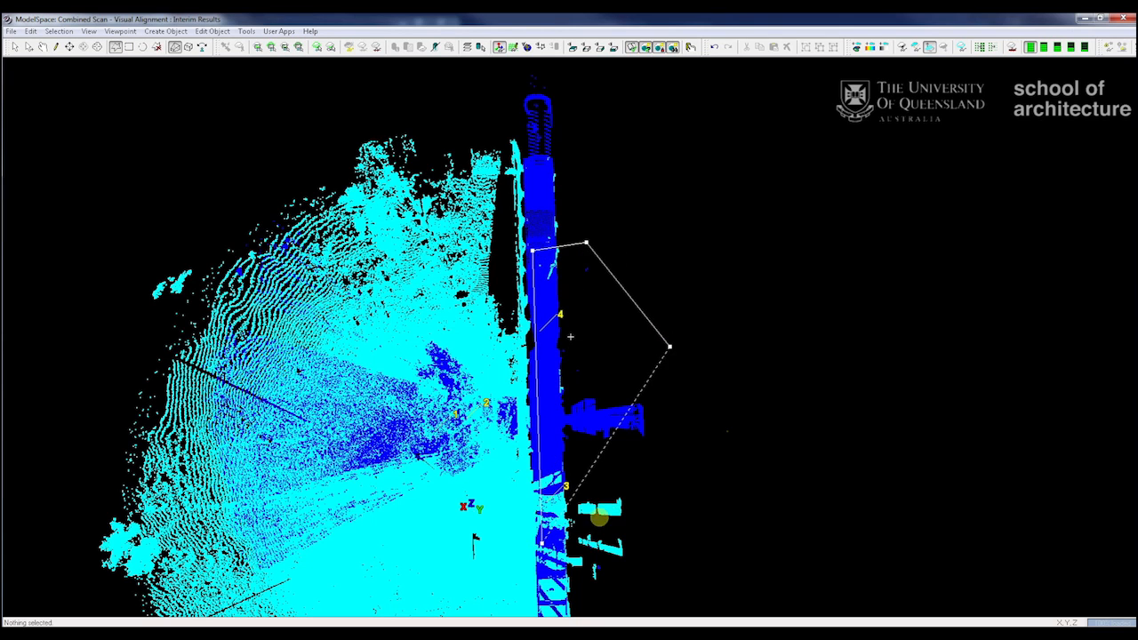
pyautogui.click(592, 546)
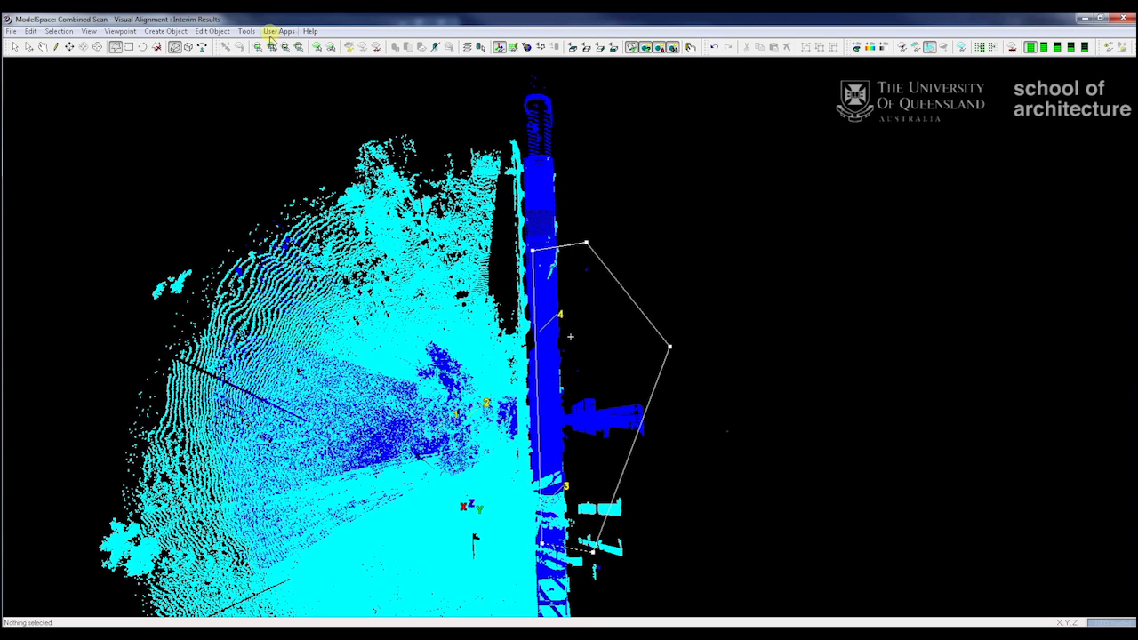
pyautogui.rightClick(581, 403)
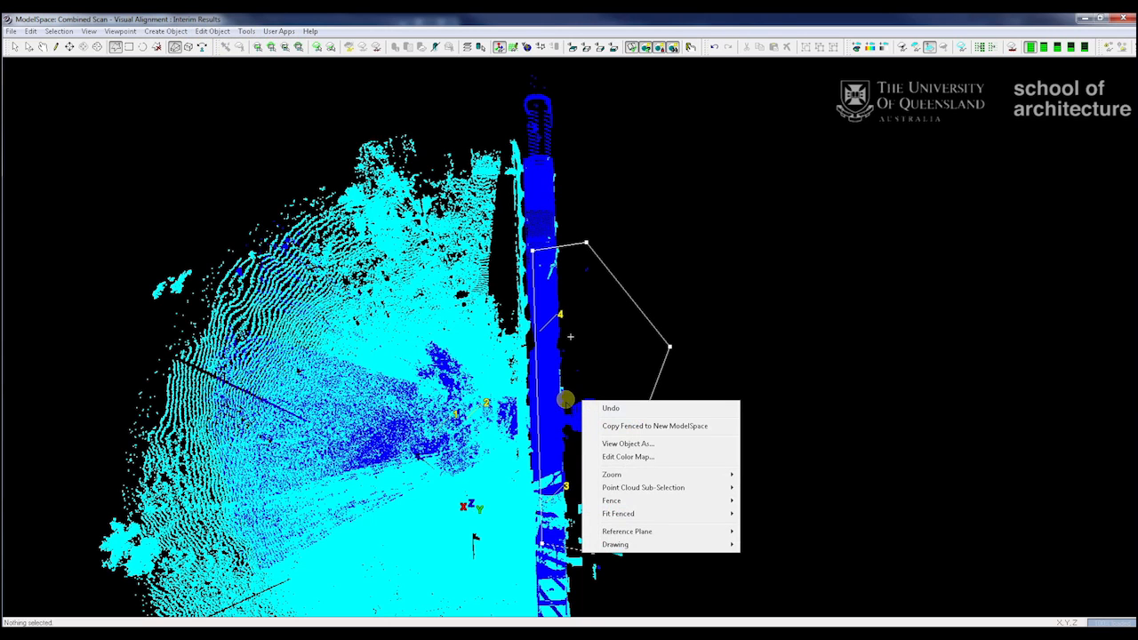
pyautogui.click(629, 427)
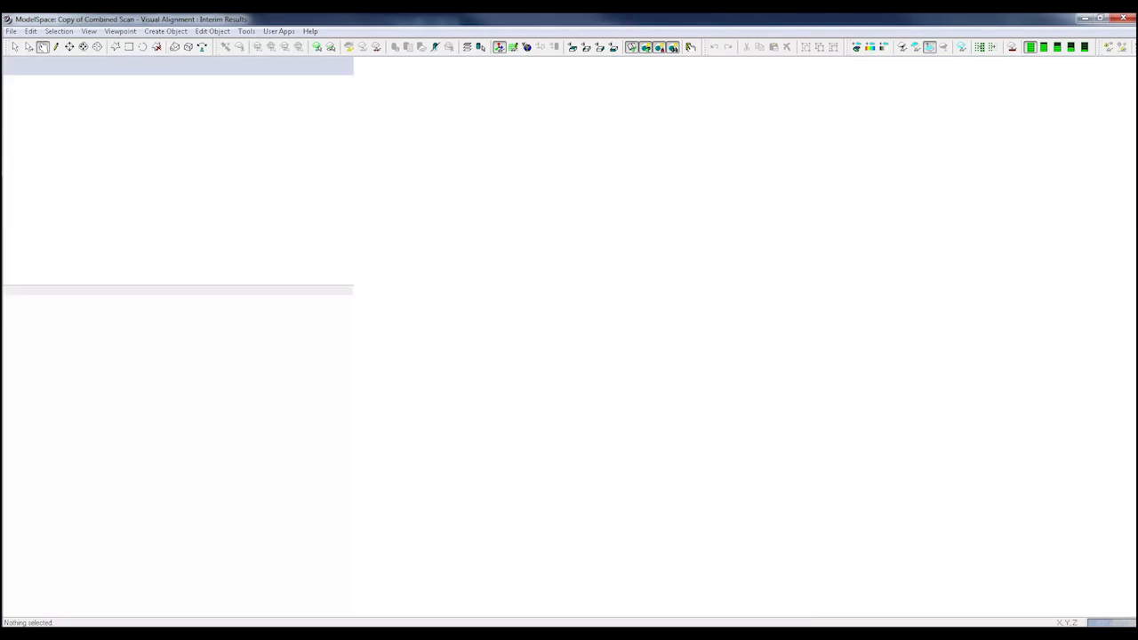
# Step: Examine how the cyan and blue scans overlap on the corridor walls in the copied ModelSpace, selecting the individual clouds in turn
pyautogui.moveTo(579, 415); pyautogui.dragTo(582, 382)
pyautogui.moveTo(594, 317); pyautogui.dragTo(597, 420, button='middle')
pyautogui.moveTo(598, 420); pyautogui.dragTo(657, 387)
pyautogui.click(18, 50)
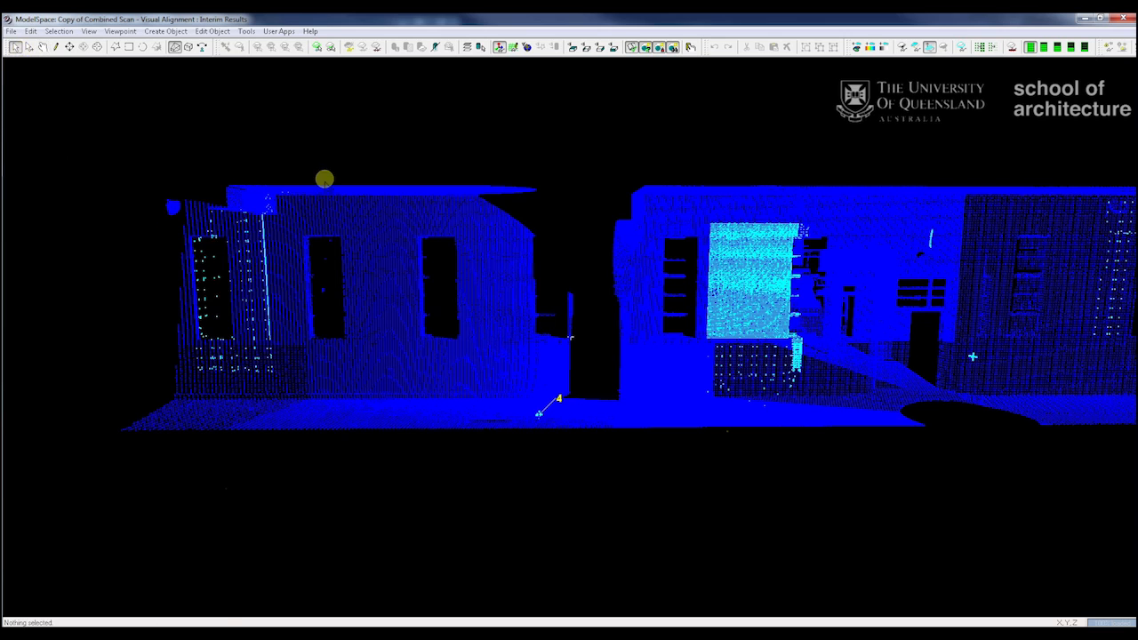
pyautogui.click(754, 308)
pyautogui.press('space')
pyautogui.moveTo(754, 406); pyautogui.dragTo(759, 368, button='middle')
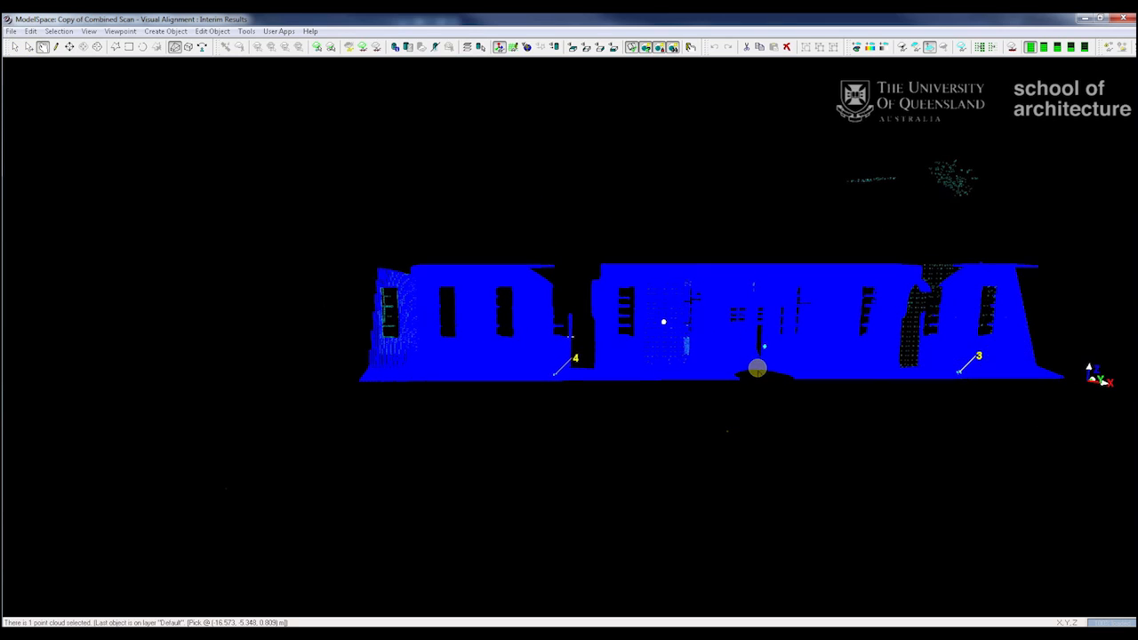
pyautogui.press('space')
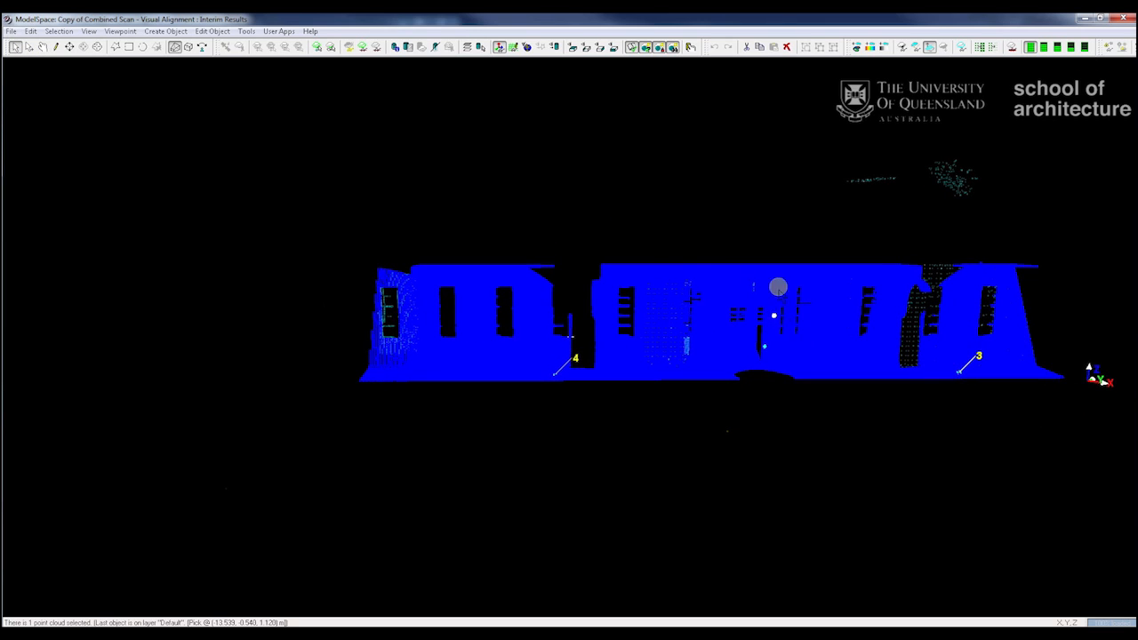
pyautogui.click(570, 336)
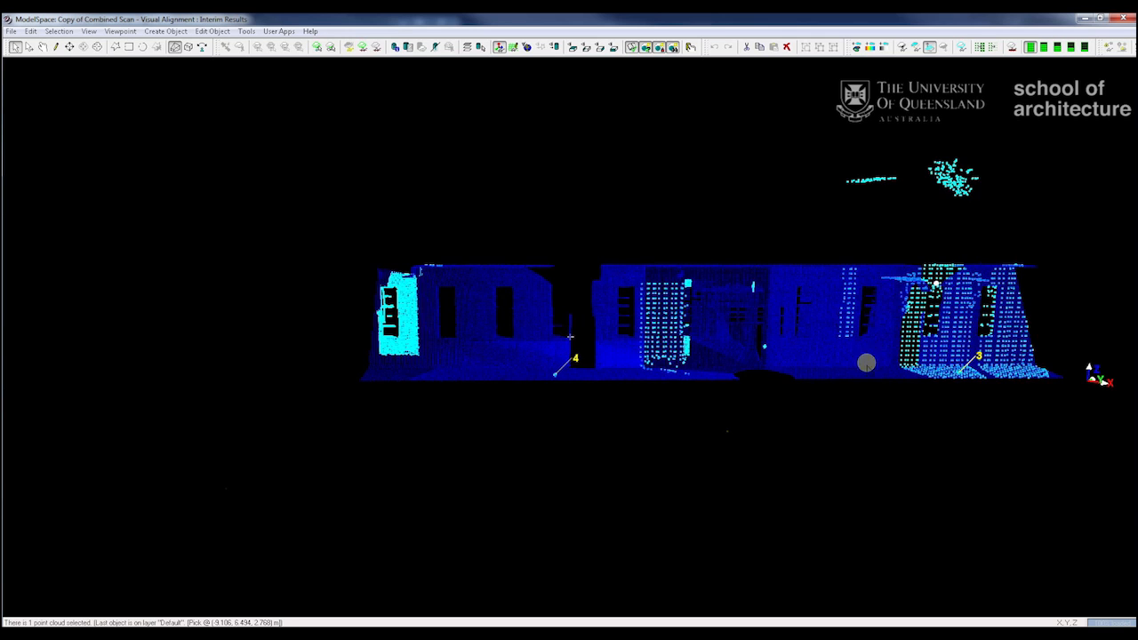
pyautogui.moveTo(788, 315); pyautogui.dragTo(795, 344, button='middle')
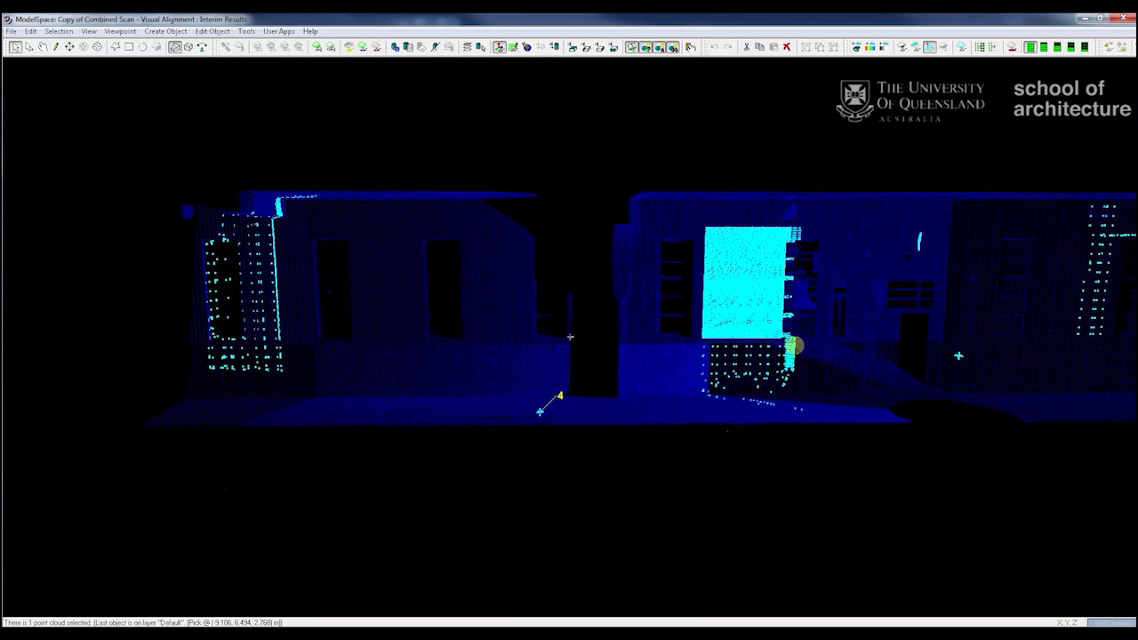
# Step: Inspect the cloud overlap in the copied ModelSpace in orthographic projection, from the side and from an oblique angle along the corridor
pyautogui.press('space')
pyautogui.click(187, 48)
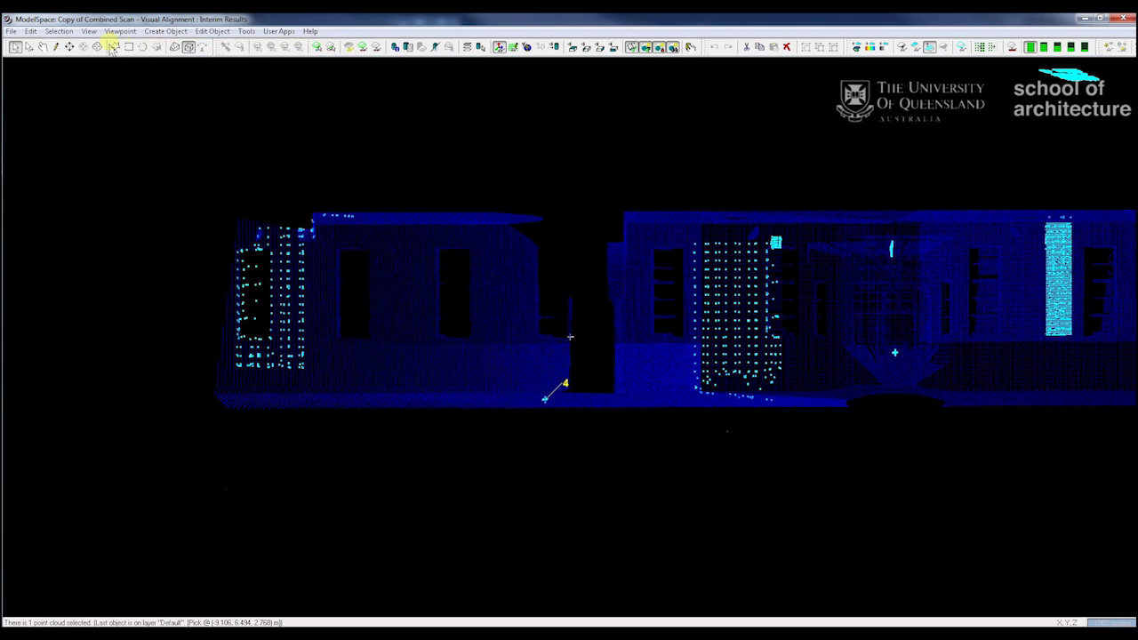
pyautogui.click(44, 49)
pyautogui.moveTo(790, 454); pyautogui.dragTo(786, 434)
pyautogui.moveTo(890, 379); pyautogui.dragTo(472, 437, button='right')
pyautogui.moveTo(770, 420); pyautogui.dragTo(632, 428)
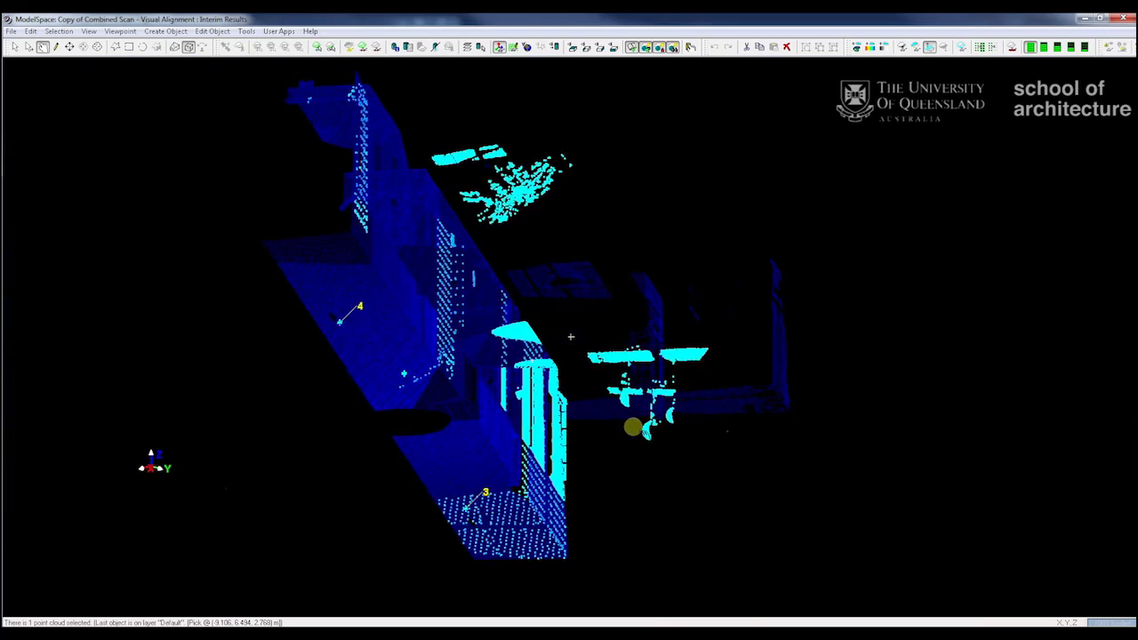
# Step: Close and delete the copied ModelSpace without merging it back, and close the interim results without saving the temporary ModelSpace
pyautogui.click(1119, 20)
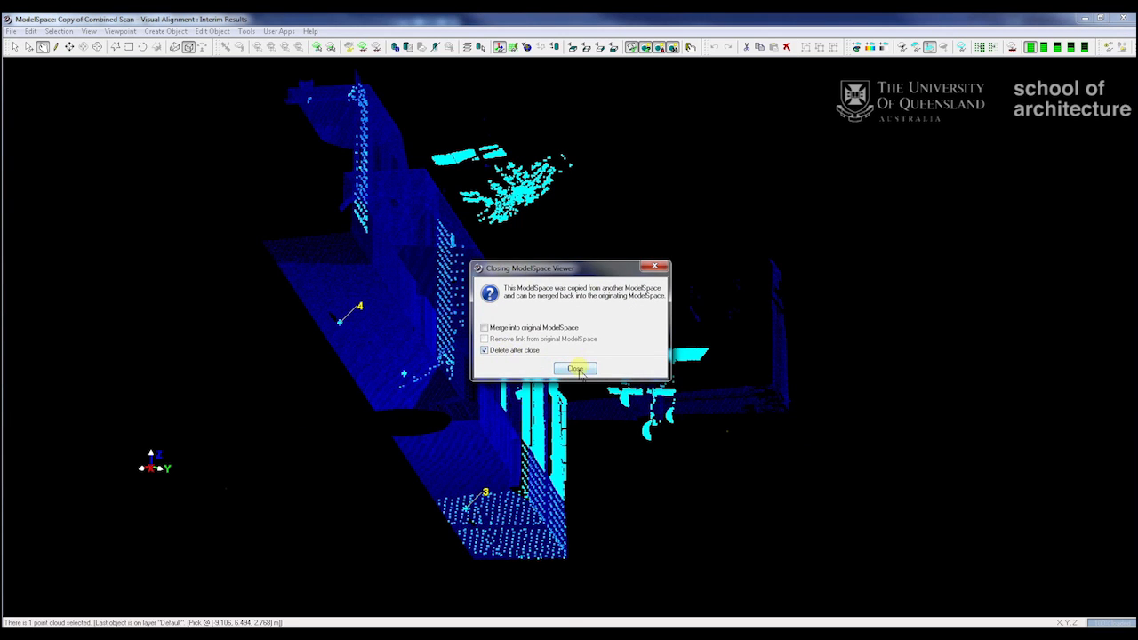
pyautogui.click(575, 369)
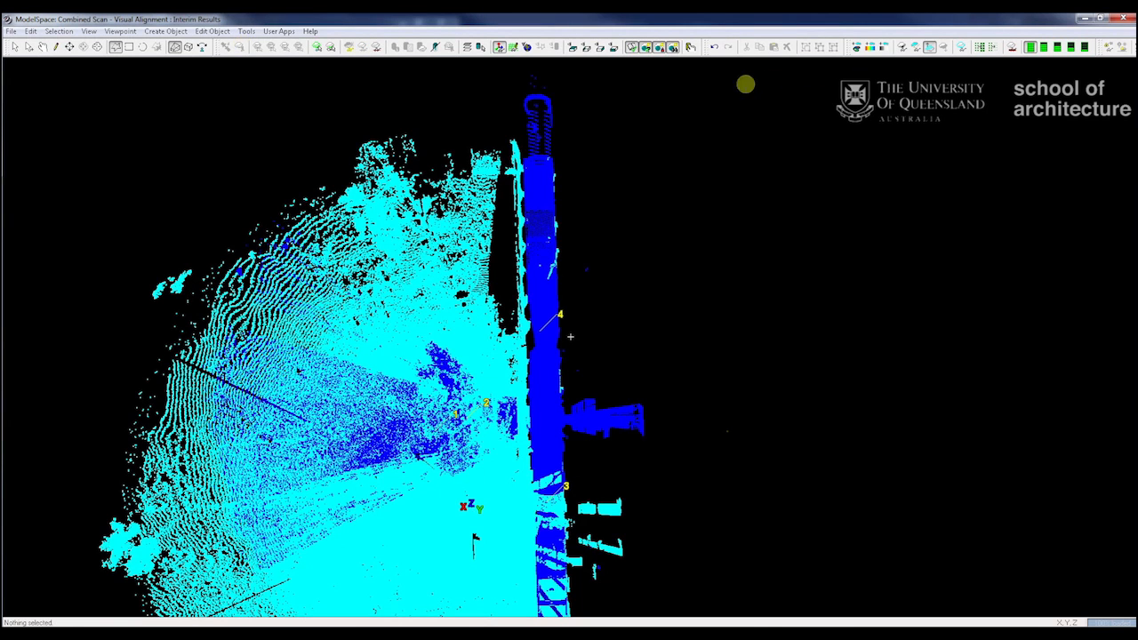
pyautogui.click(1122, 18)
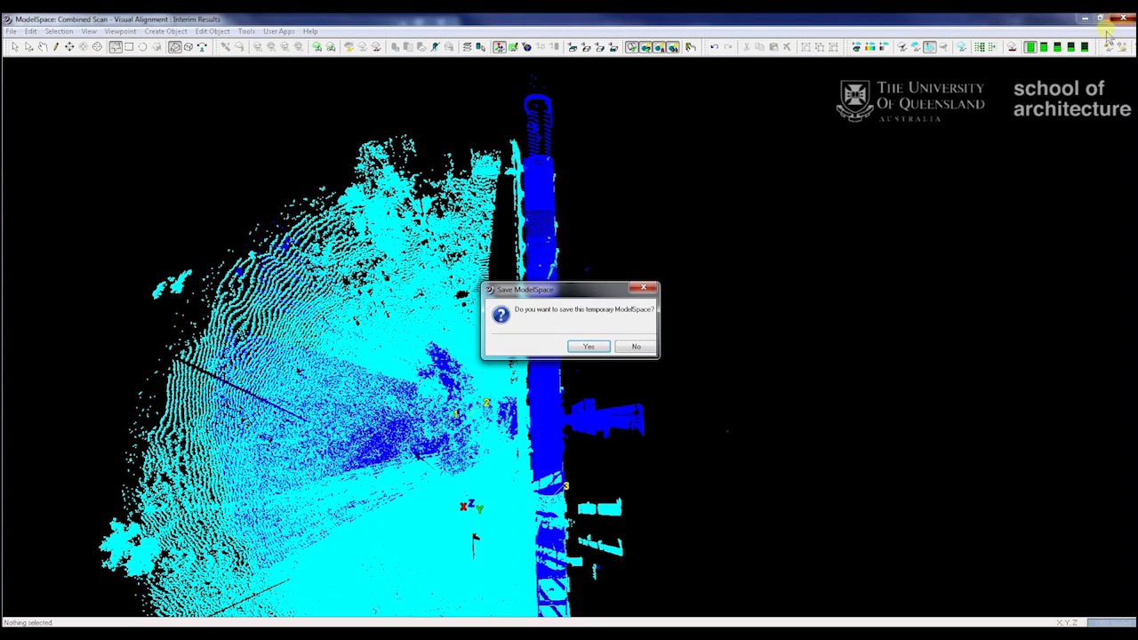
pyautogui.click(633, 343)
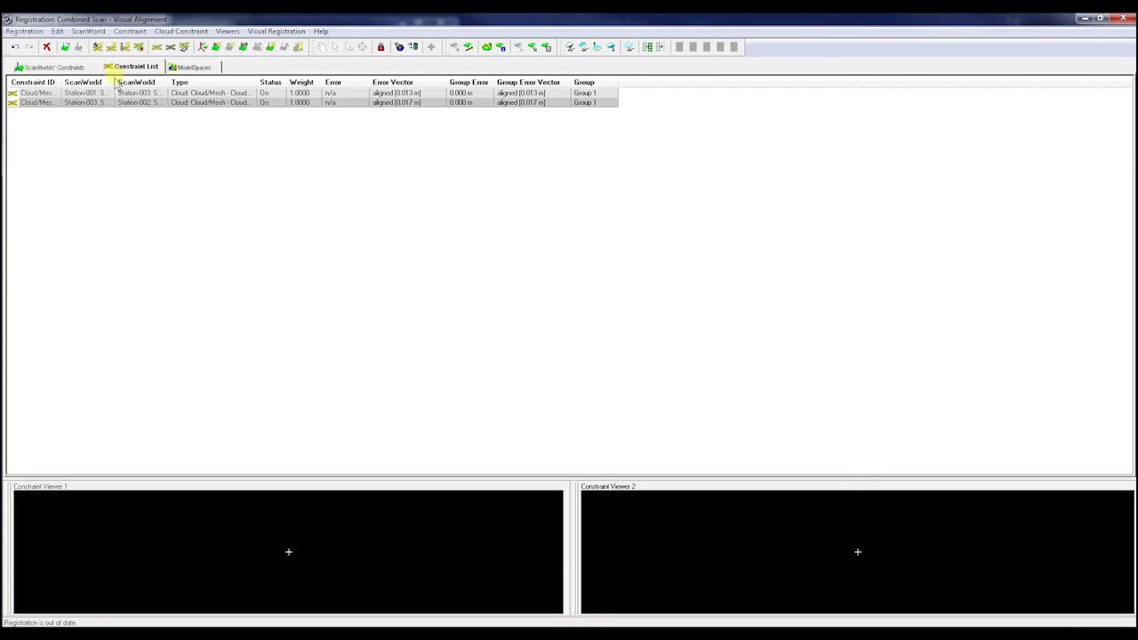
# Step: Register the ScanWorlds and automatically add the missing cloud constraint between Station-001 and Station-002 with optimized alignment
pyautogui.click(36, 35)
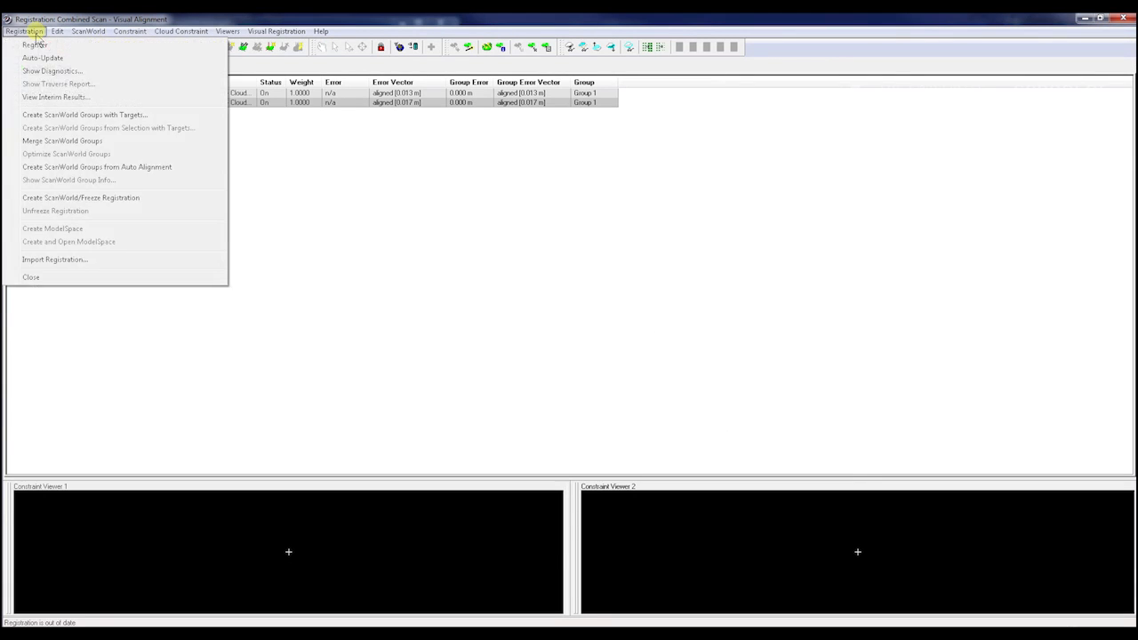
pyautogui.click(38, 44)
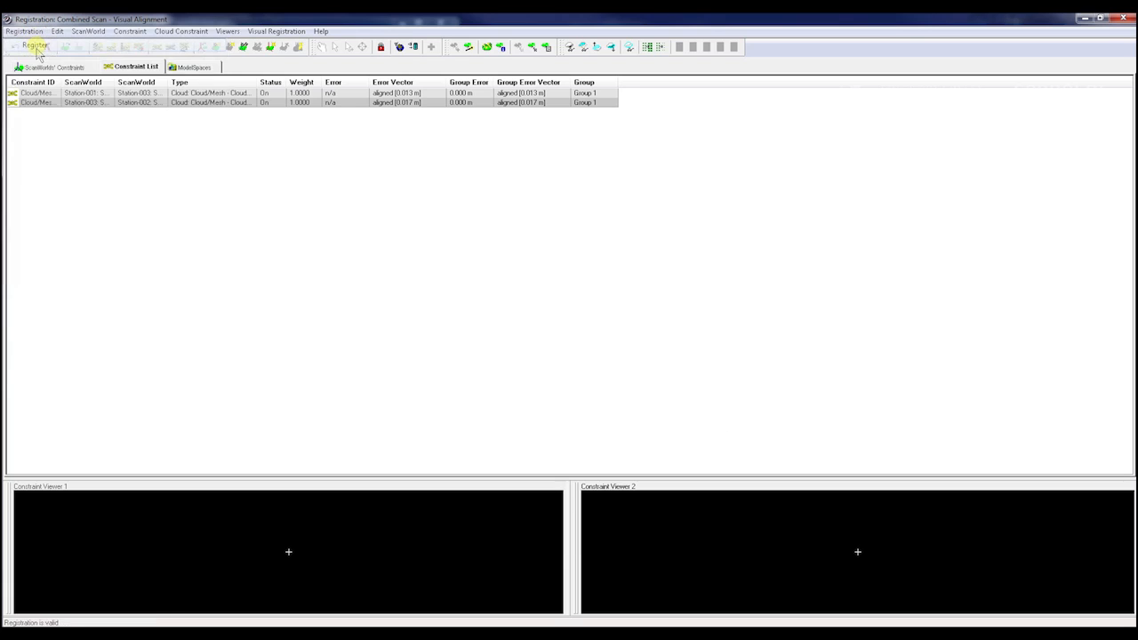
pyautogui.click(177, 32)
pyautogui.click(192, 57)
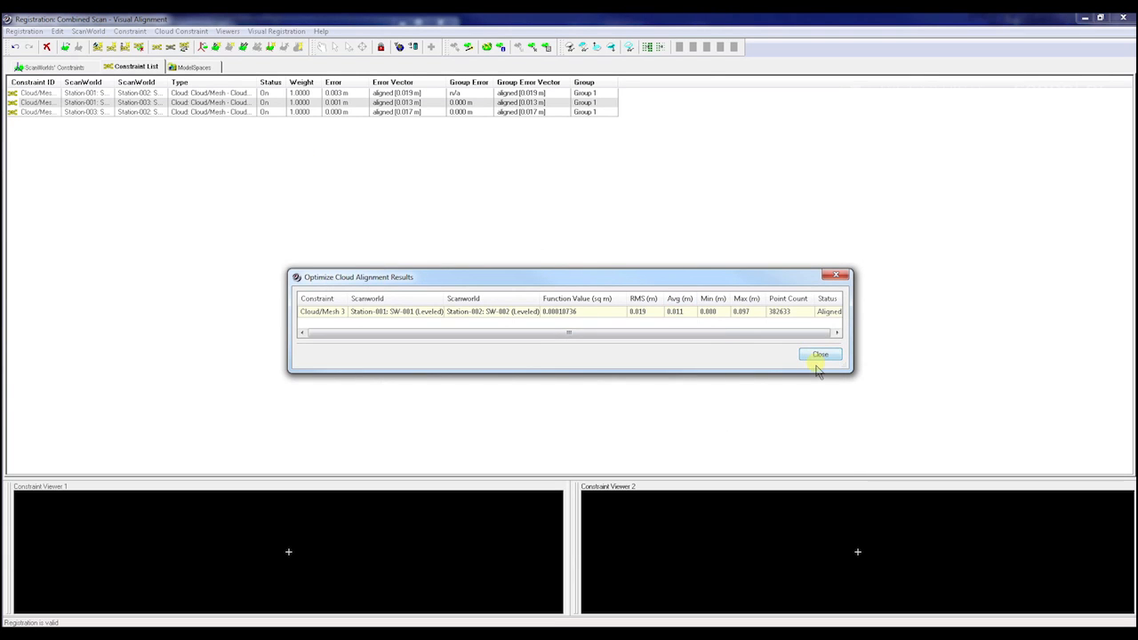
pyautogui.click(818, 356)
pyautogui.click(567, 315)
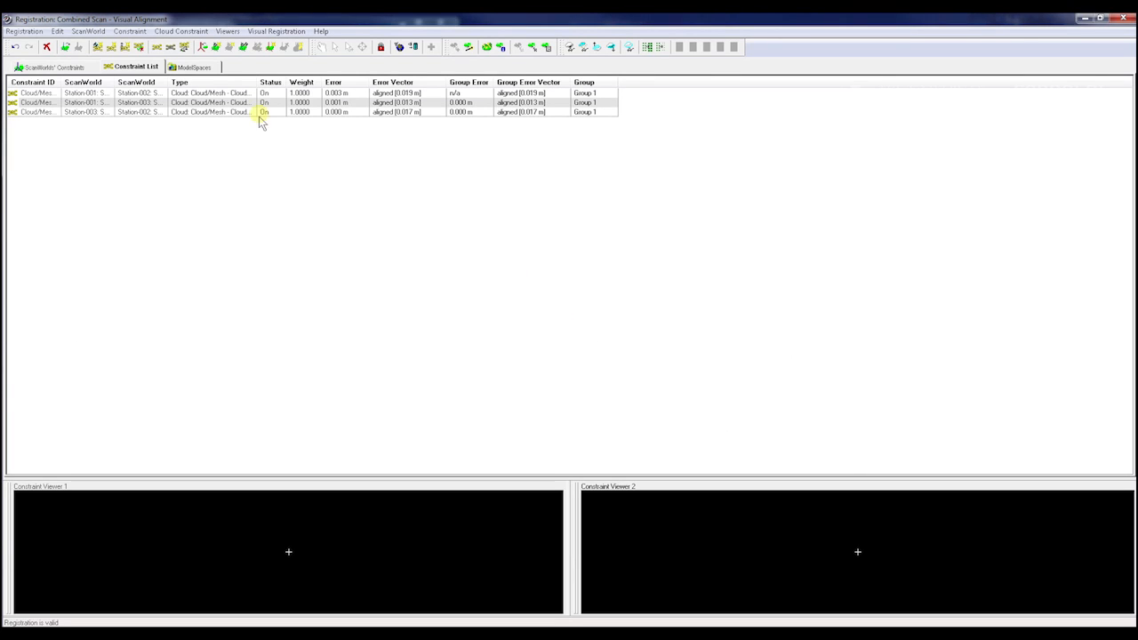
# Step: Create a ScanWorld from the registration, freezing it, and close the Combined Scan - Visual Alignment registration
pyautogui.click(24, 32)
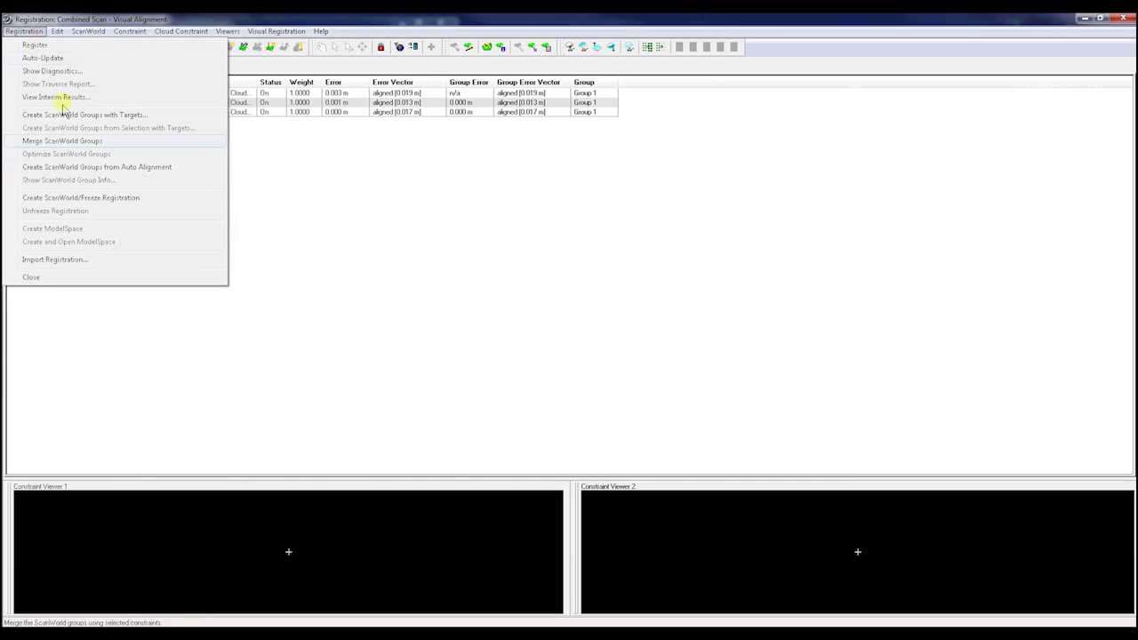
pyautogui.click(91, 201)
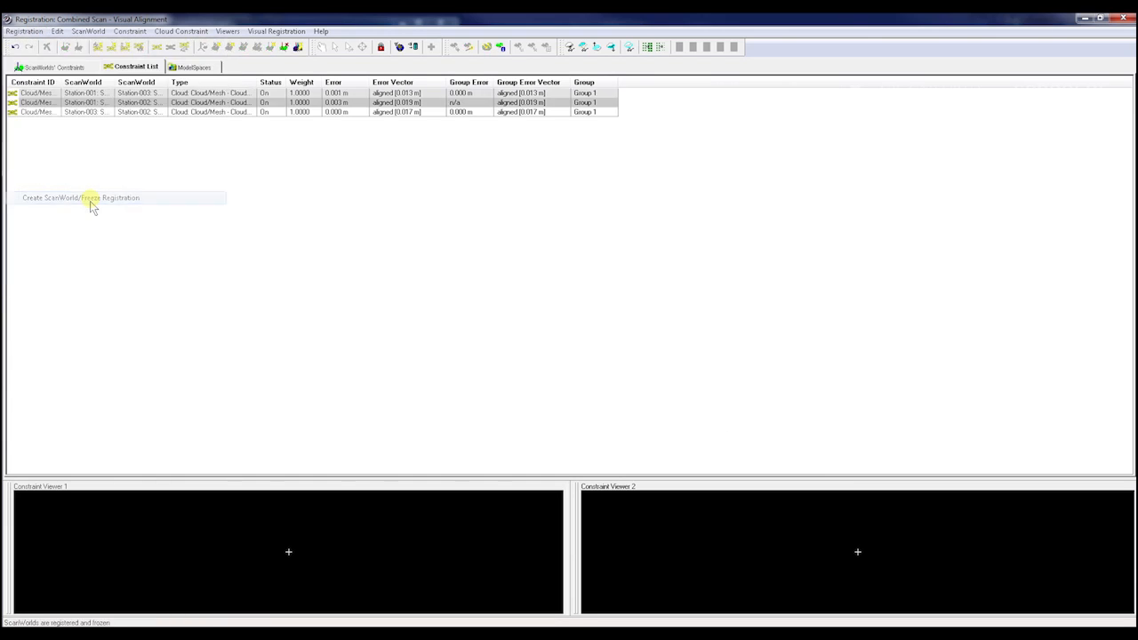
pyautogui.click(1122, 20)
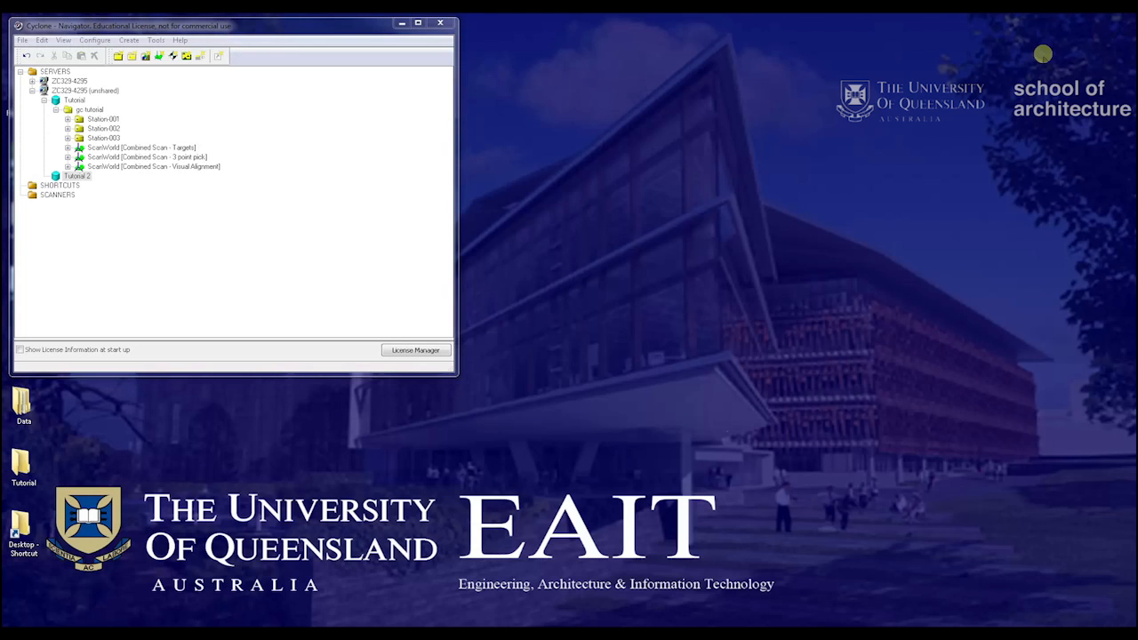
# Step: Create a ModelSpace under ScanWorld [Combined Scan - Visual Alignment] and open a view of it
pyautogui.click(68, 166)
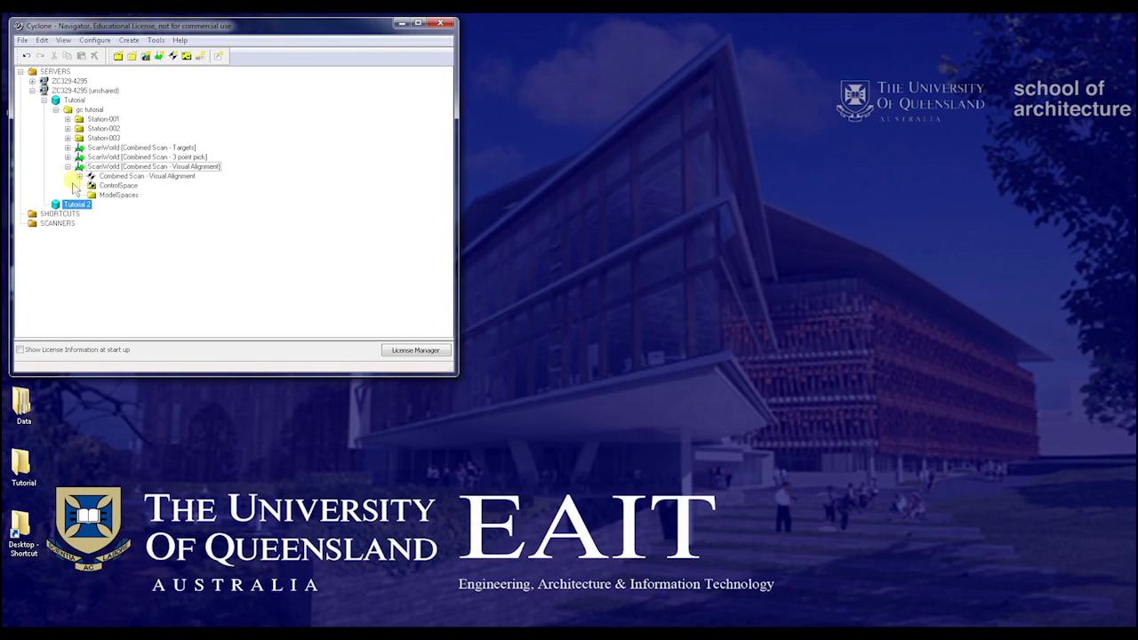
pyautogui.click(104, 177)
pyautogui.rightClick(99, 196)
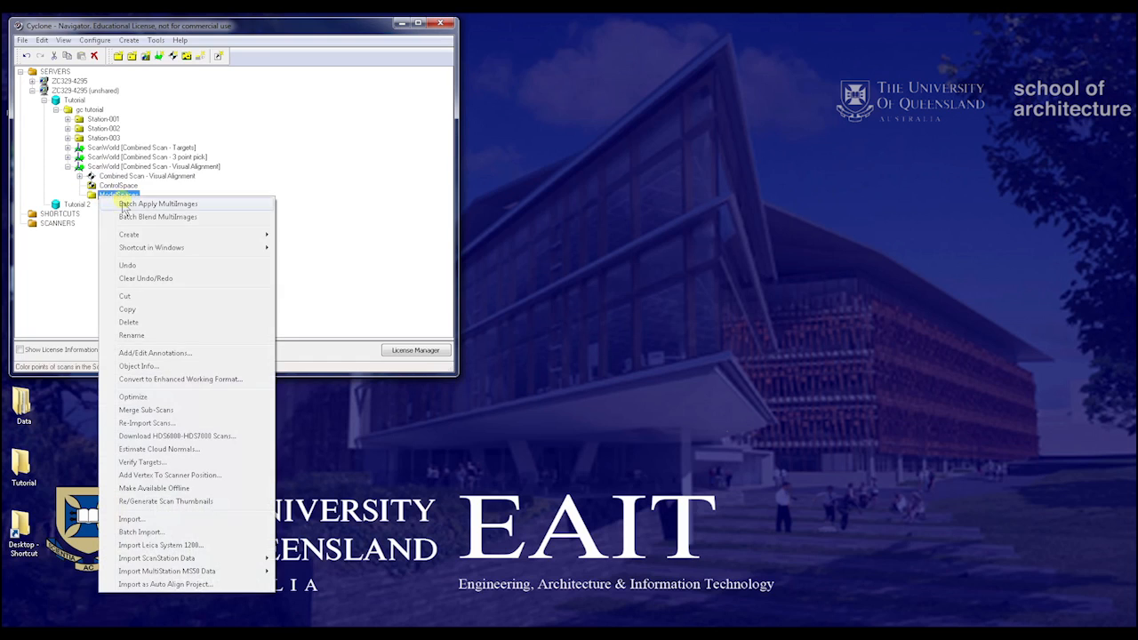
pyautogui.moveTo(198, 235)
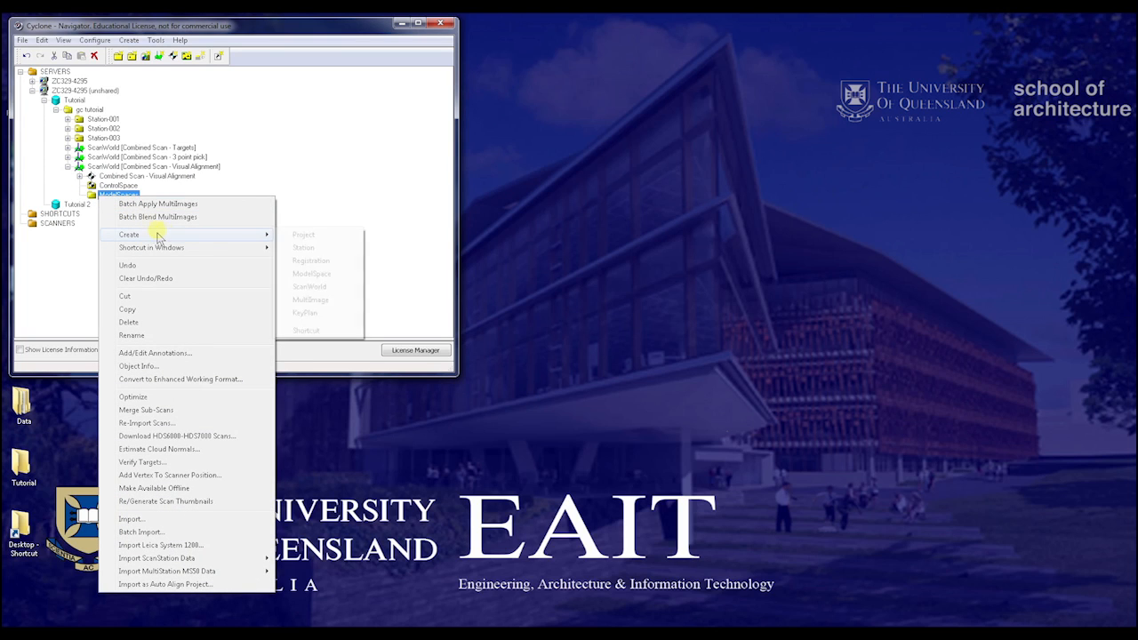
pyautogui.click(313, 274)
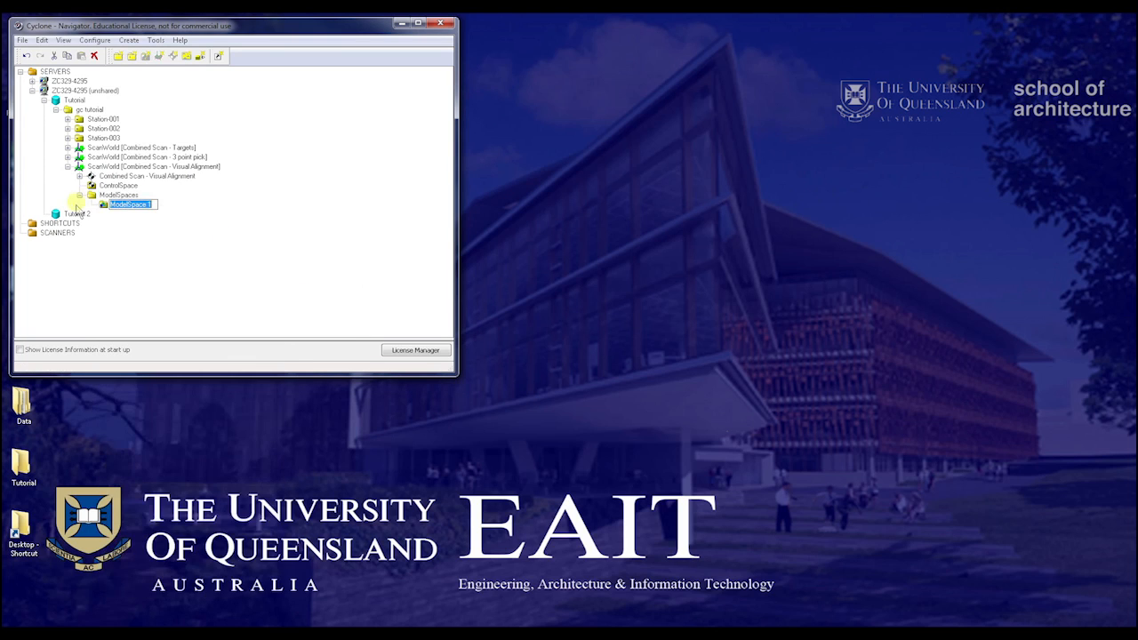
pyautogui.rightClick(104, 207)
pyautogui.click(135, 227)
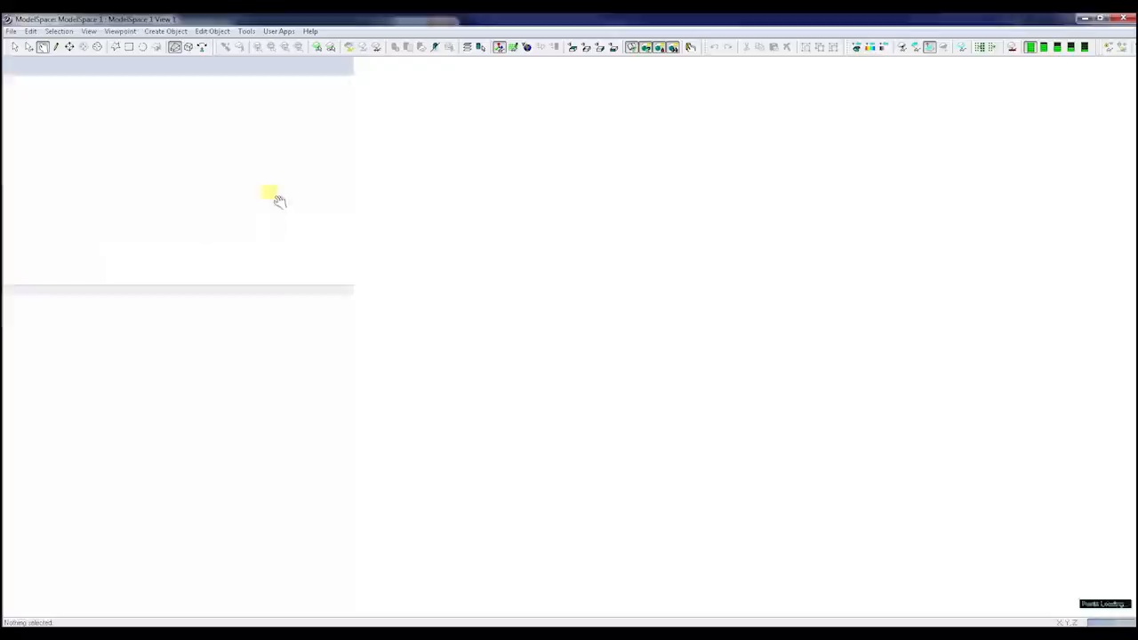